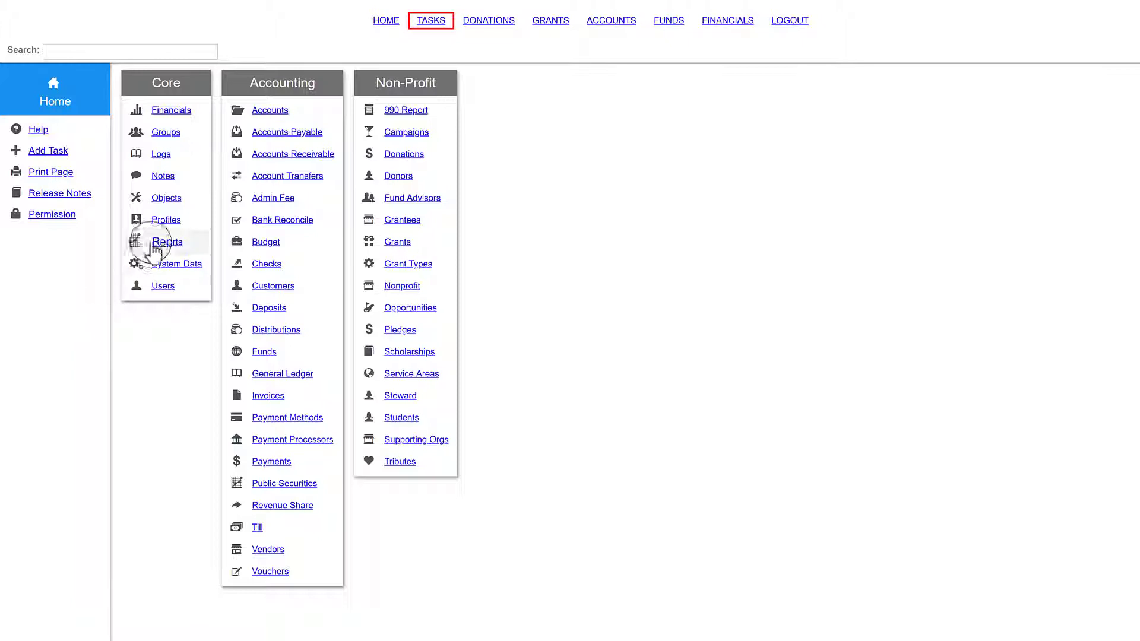
# Step: Open Profiles from the Core section of the Home page
pyautogui.click(169, 225)
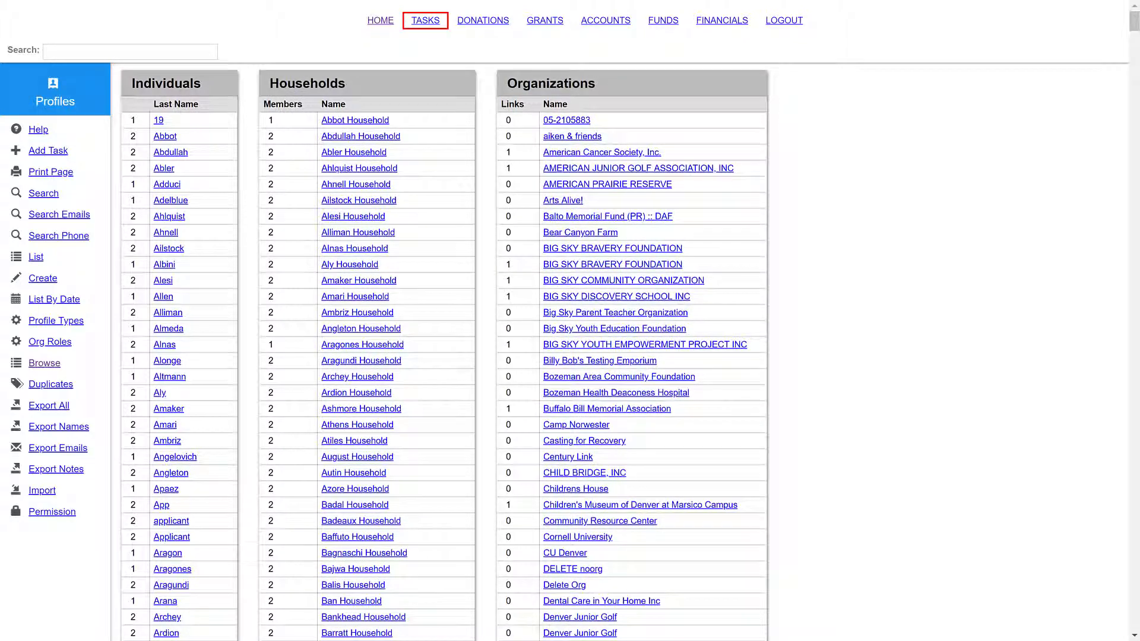
# Step: Search profiles by the donor's surname, open their profile, and view its Advisors - CPA profile type
pyautogui.click(44, 193)
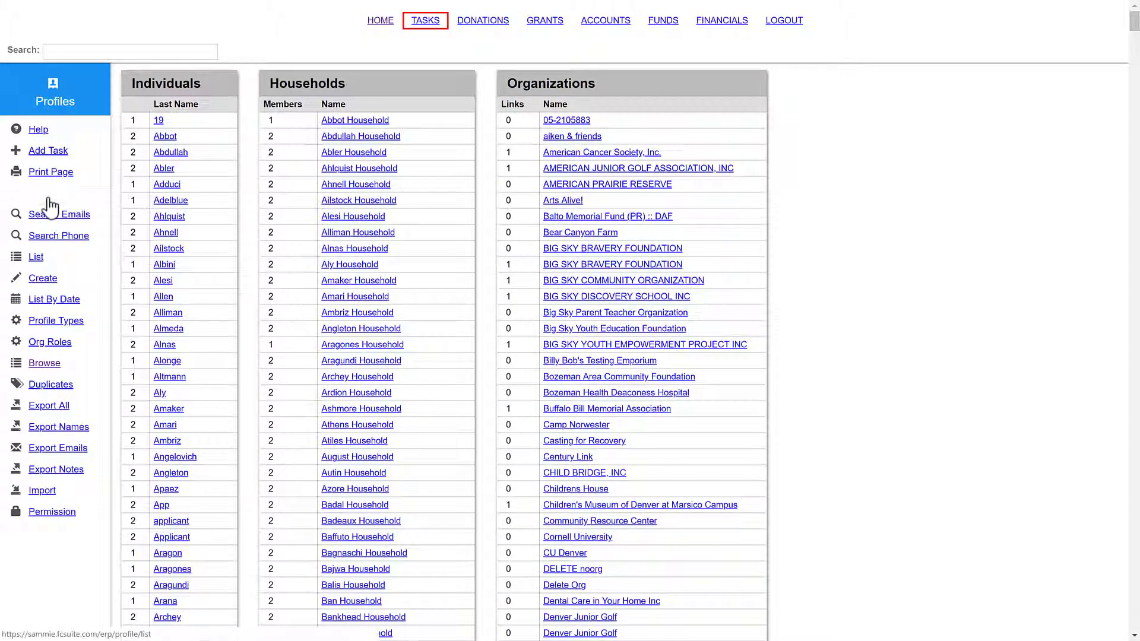
pyautogui.click(232, 107)
pyautogui.write('Po')
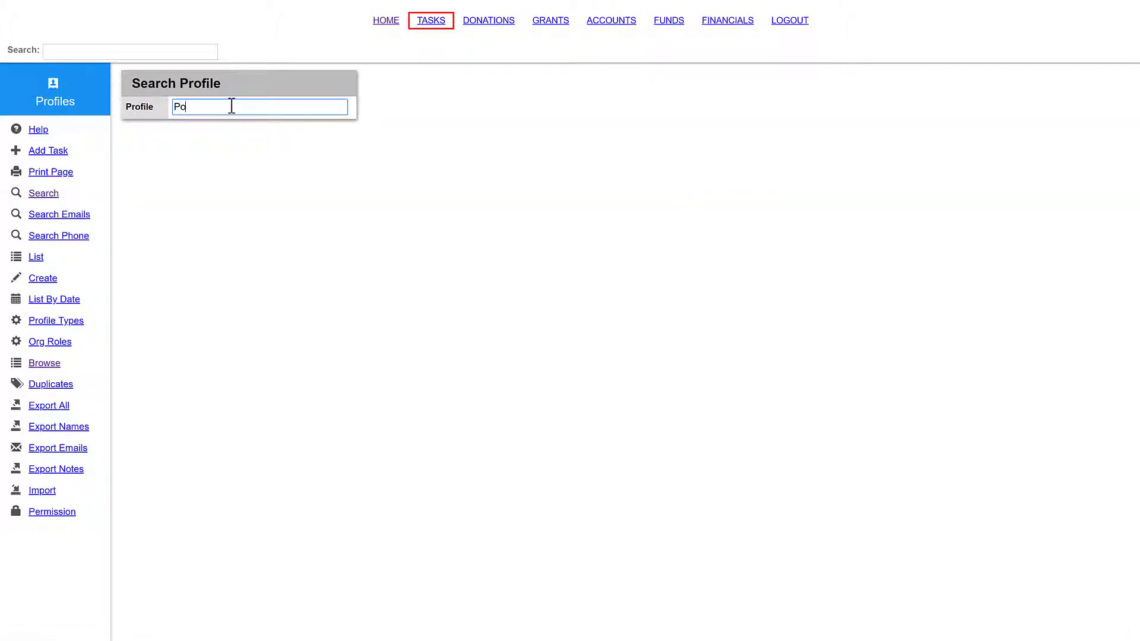
pyautogui.write('tts')
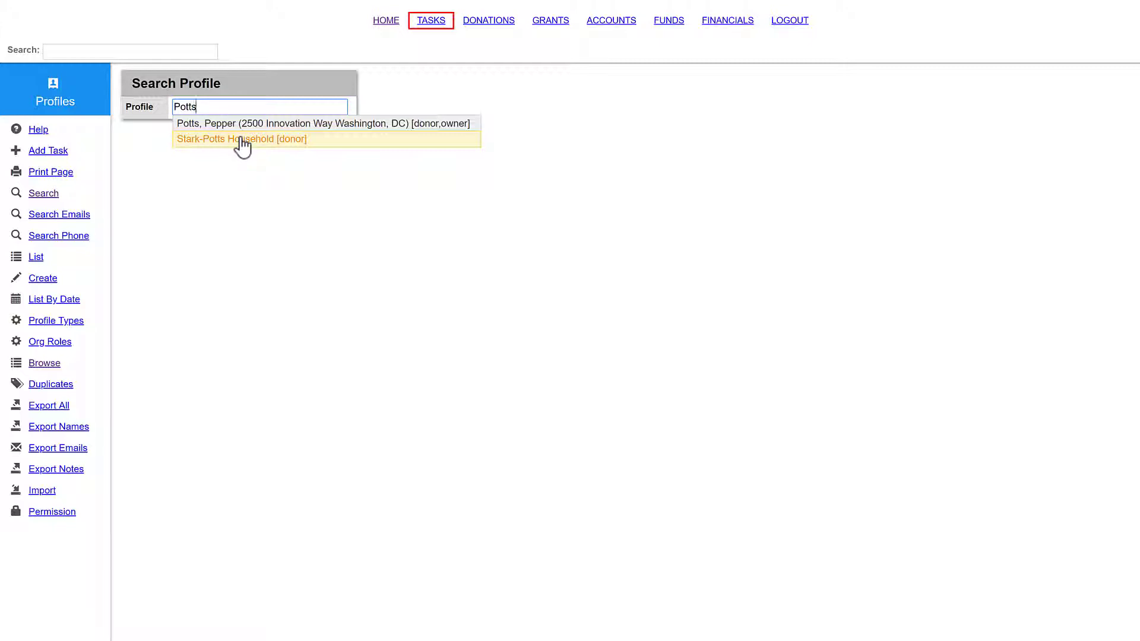
pyautogui.click(243, 124)
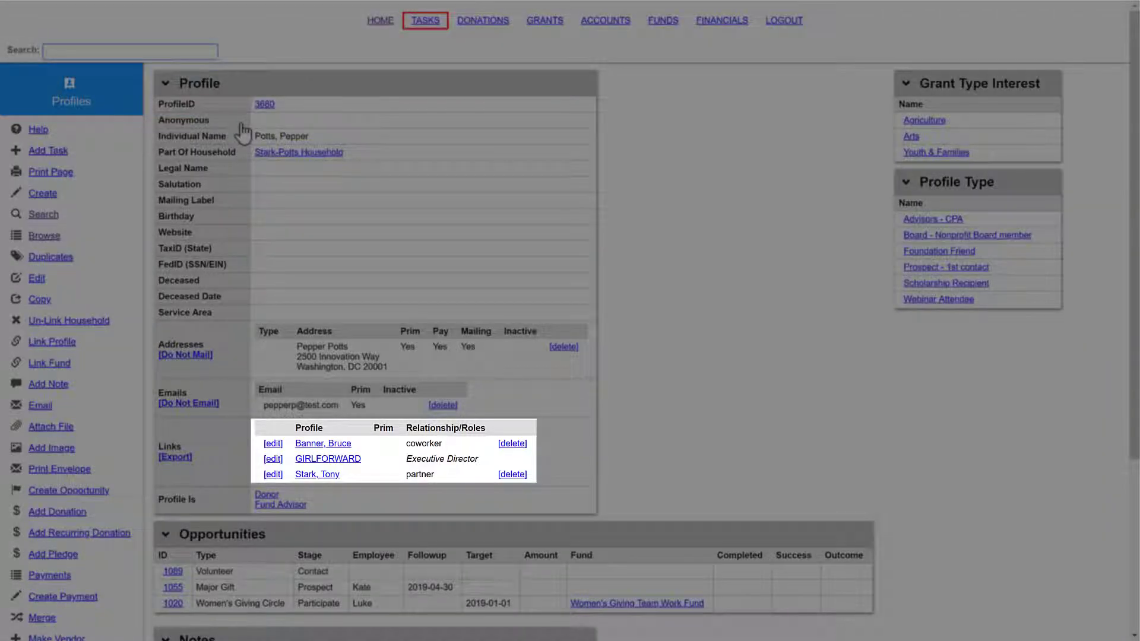
pyautogui.scroll(-4, 240, 124)
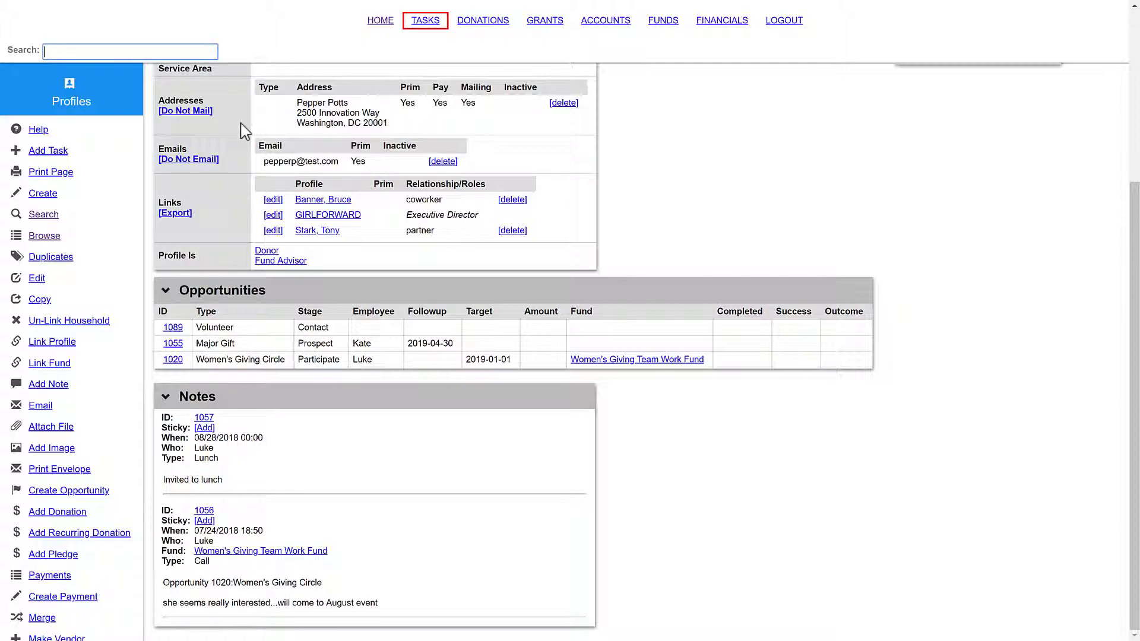
pyautogui.scroll(4, 240, 123)
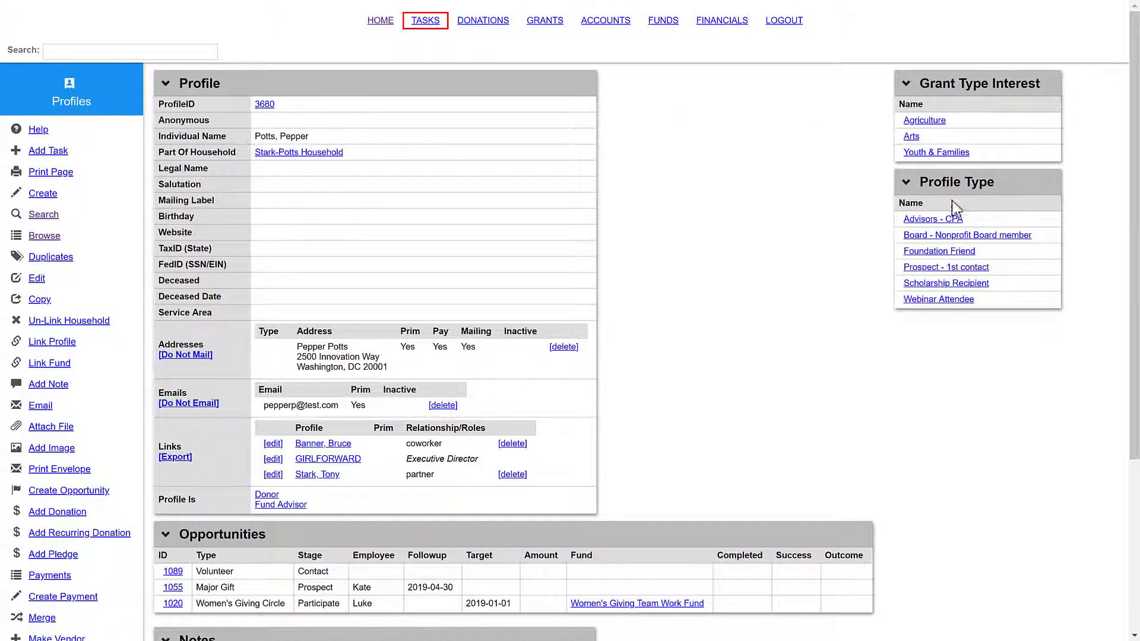
pyautogui.click(950, 219)
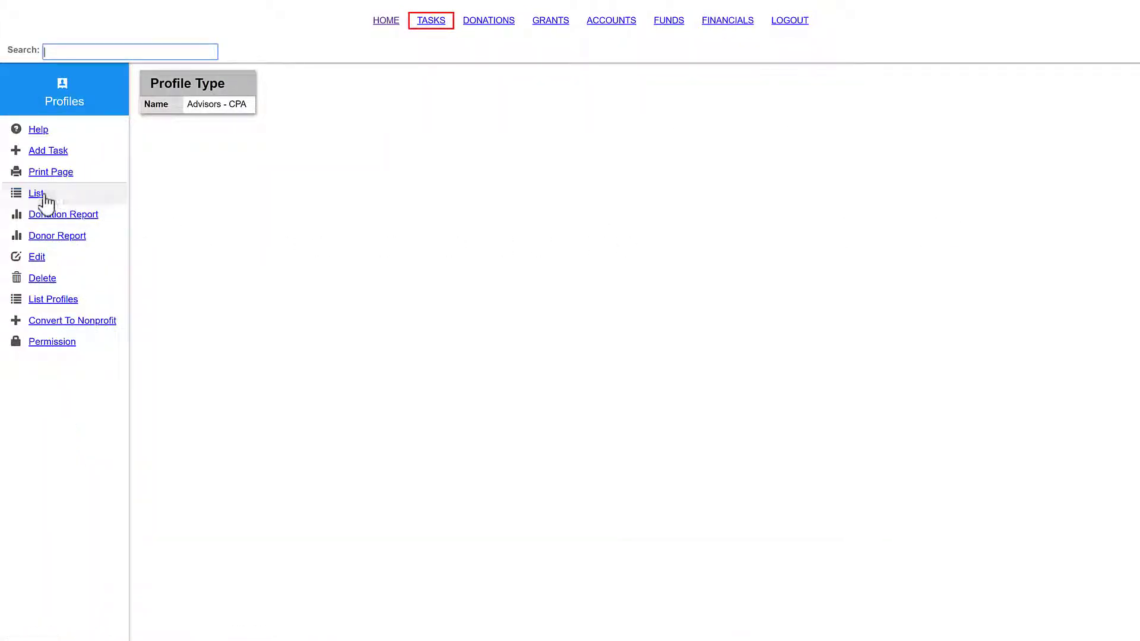
# Step: Filter the profile list to the Advisors - Attorney, CPA and Financial Advisor profile types
pyautogui.click(41, 194)
pyautogui.click(51, 219)
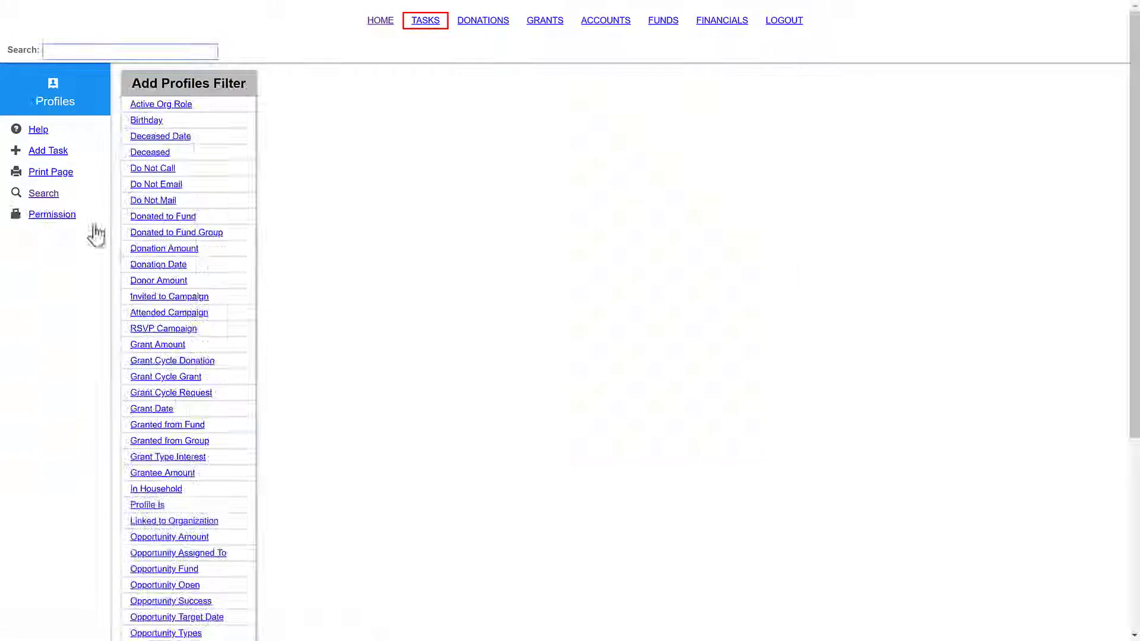
pyautogui.scroll(-5, 190, 290)
pyautogui.click(150, 415)
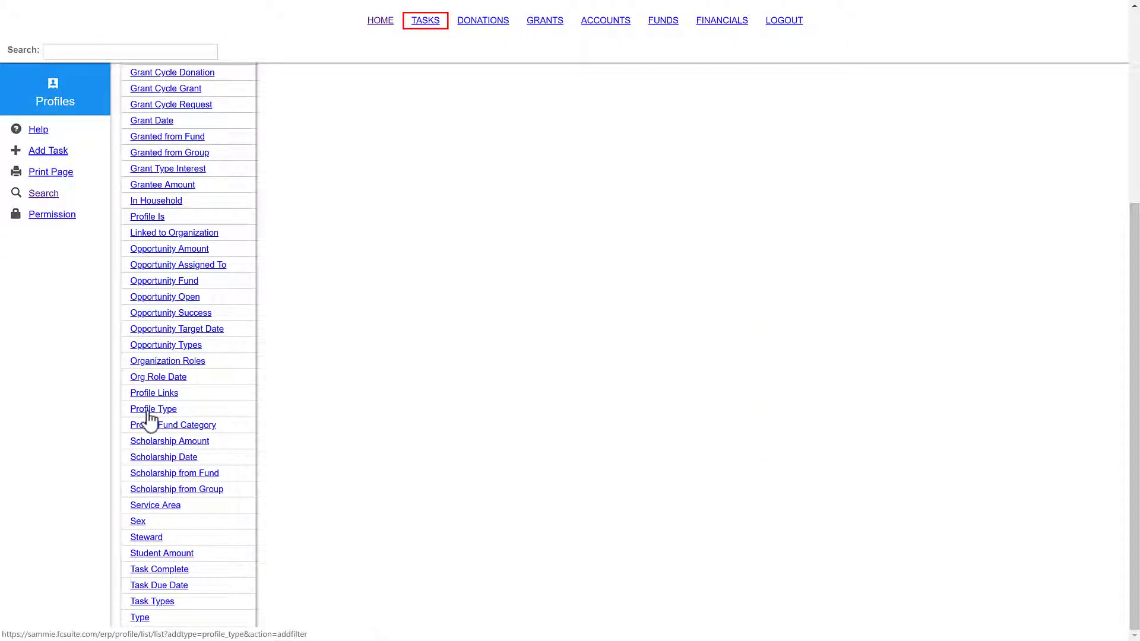
pyautogui.click(202, 106)
pyautogui.click(201, 119)
pyautogui.click(201, 134)
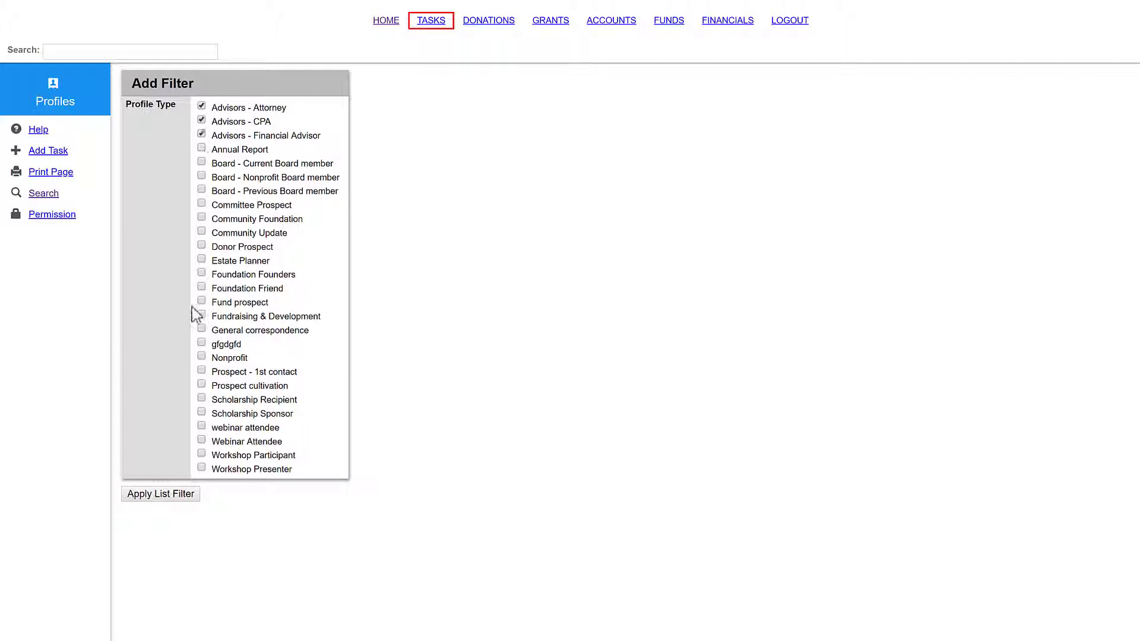
pyautogui.click(193, 497)
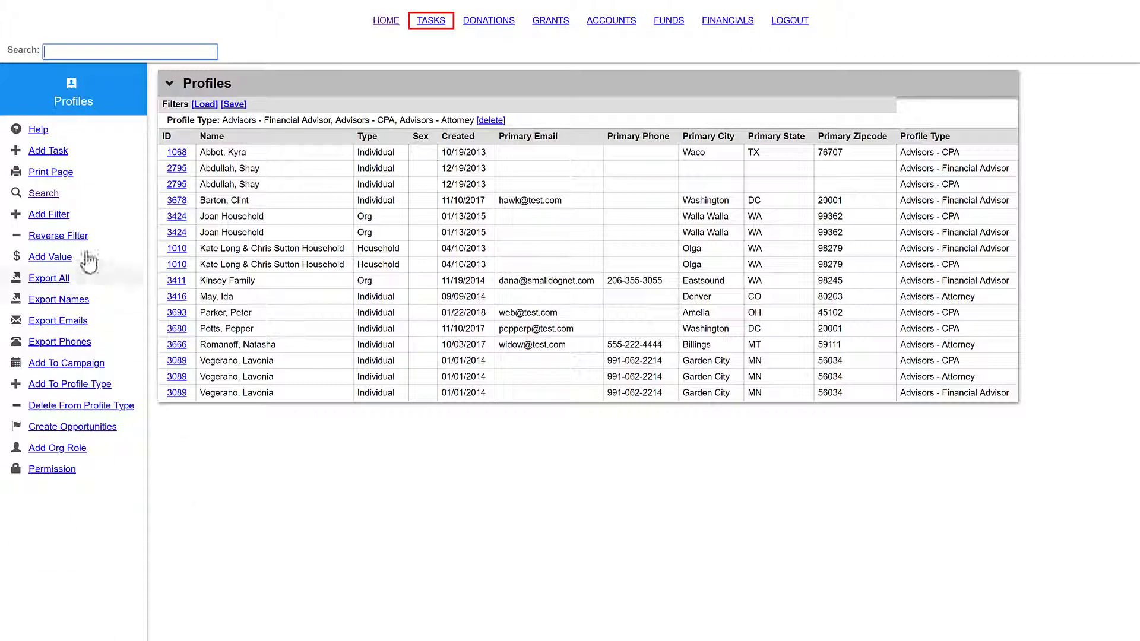
# Step: Add a donation date filter from 2018-05-09 to 2019-05-09 to the profile list
pyautogui.click(48, 215)
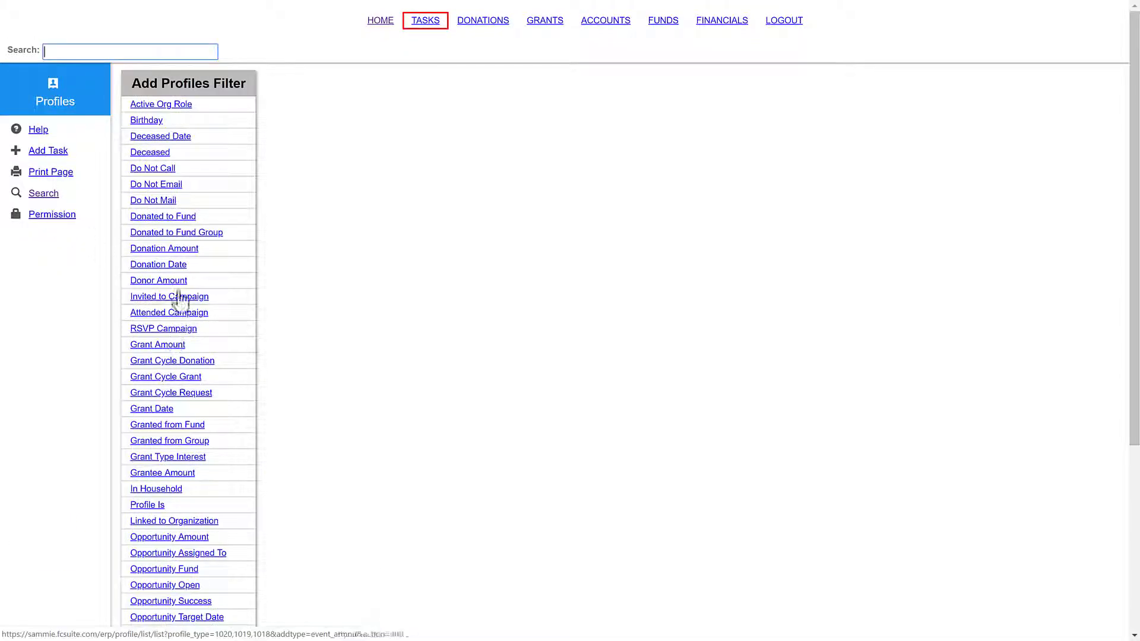
pyautogui.click(158, 264)
pyautogui.click(279, 150)
pyautogui.write('2018-05-09')
pyautogui.click(404, 150)
pyautogui.write('2019-05-09')
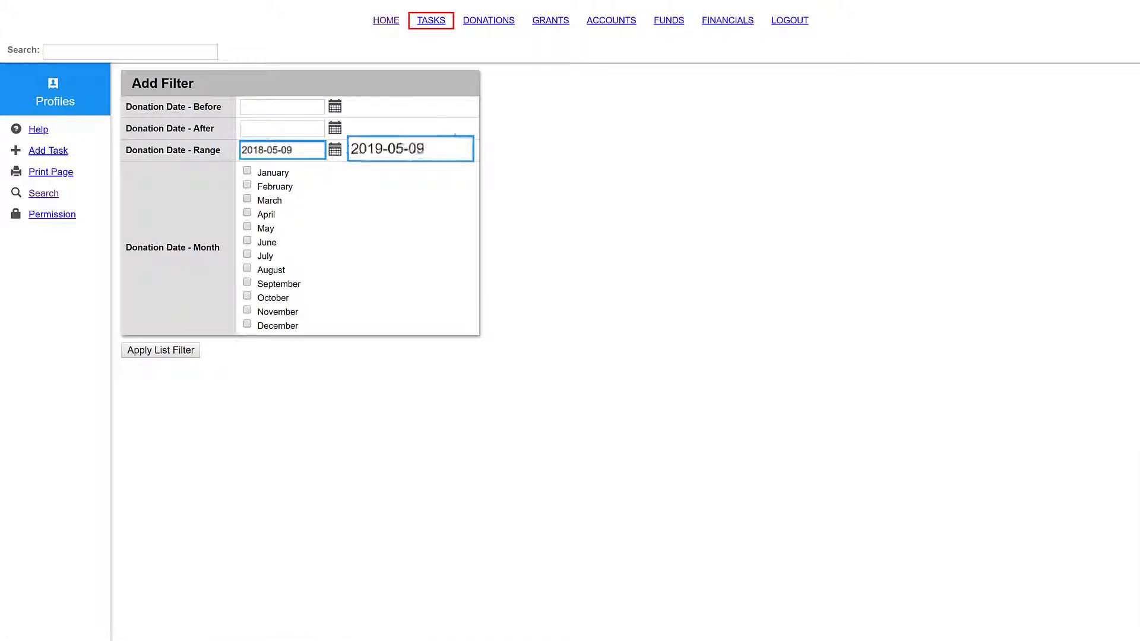
pyautogui.click(171, 351)
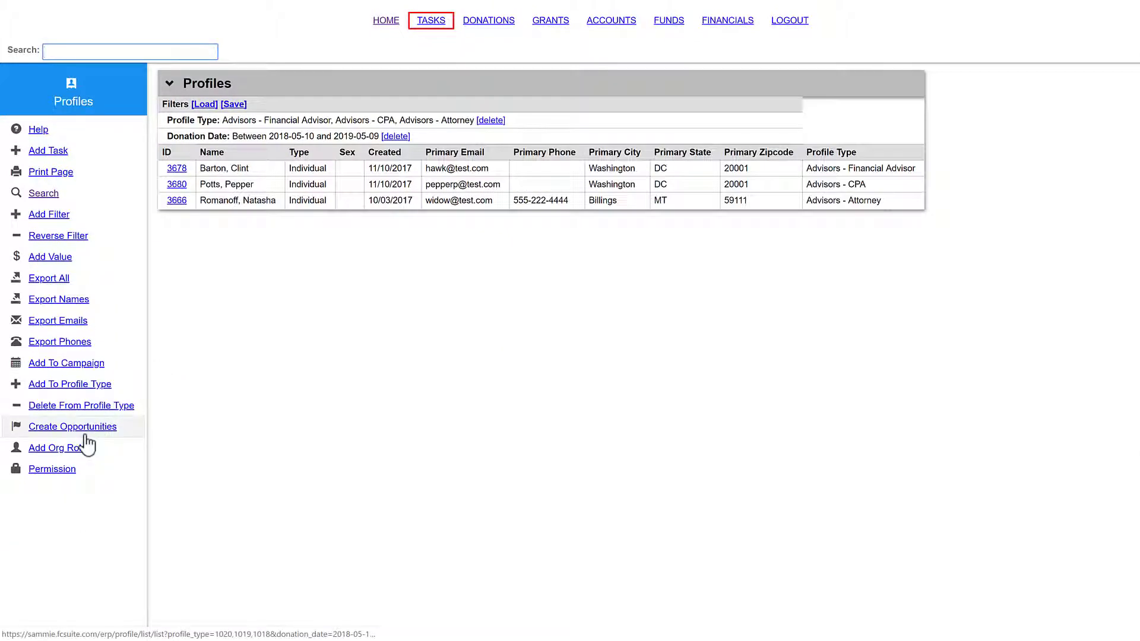
pyautogui.click(80, 370)
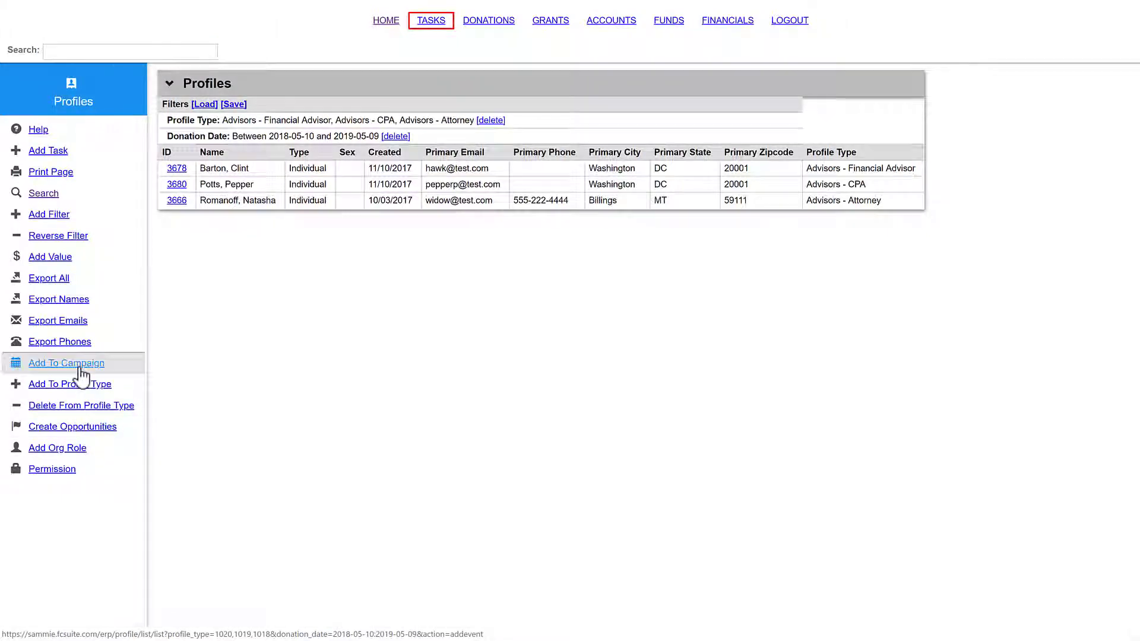
# Step: Add the filtered advisors to the Golf Tournament Nashville campaign, then go back Home
pyautogui.scroll(-5, 156, 377)
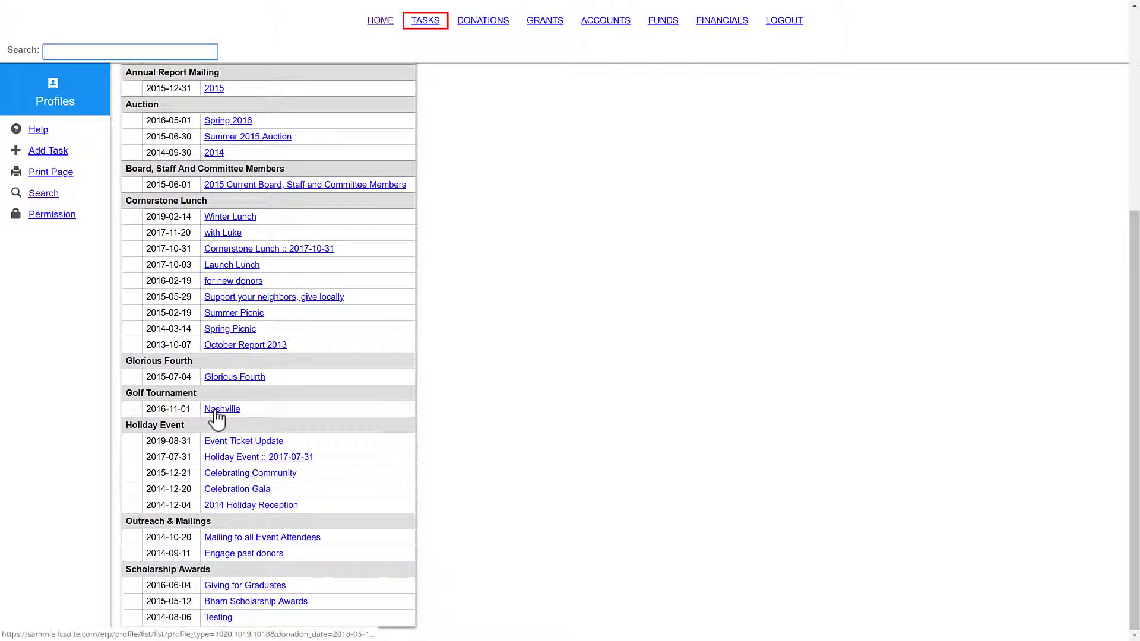
pyautogui.click(215, 410)
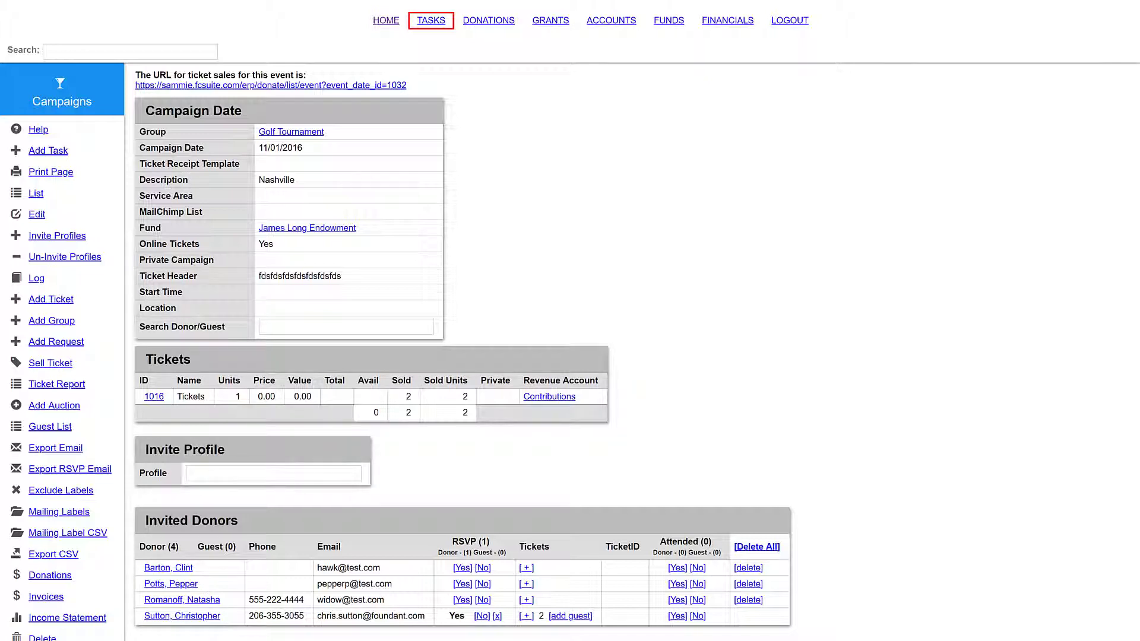
pyautogui.click(390, 24)
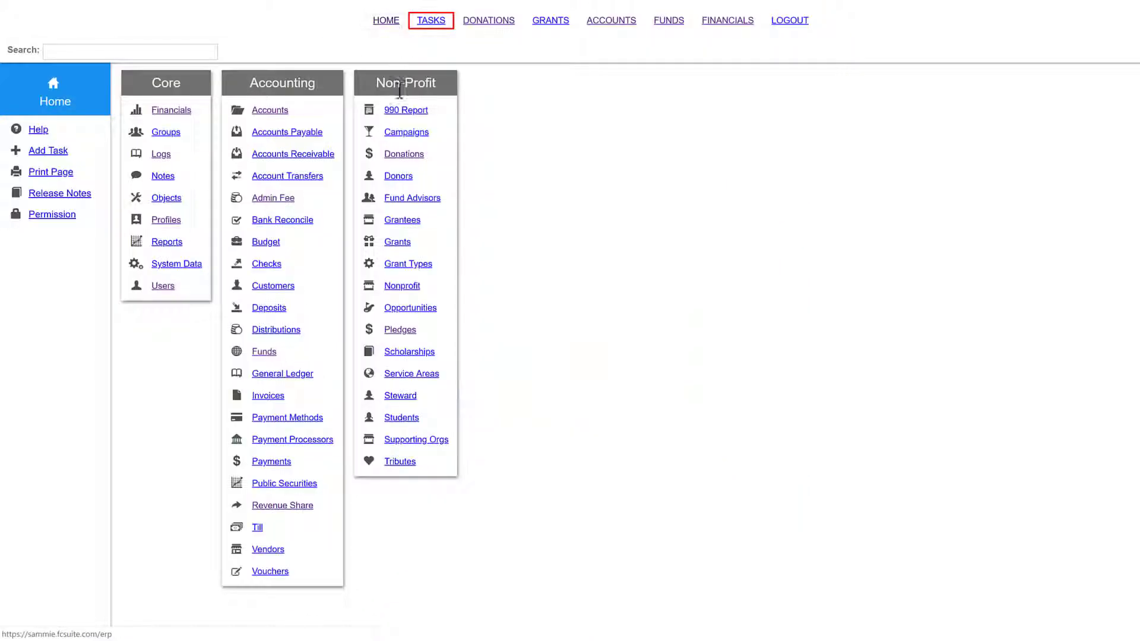
# Step: Create a new donation for the donor as a payment toward open pledge 1007
pyautogui.click(400, 156)
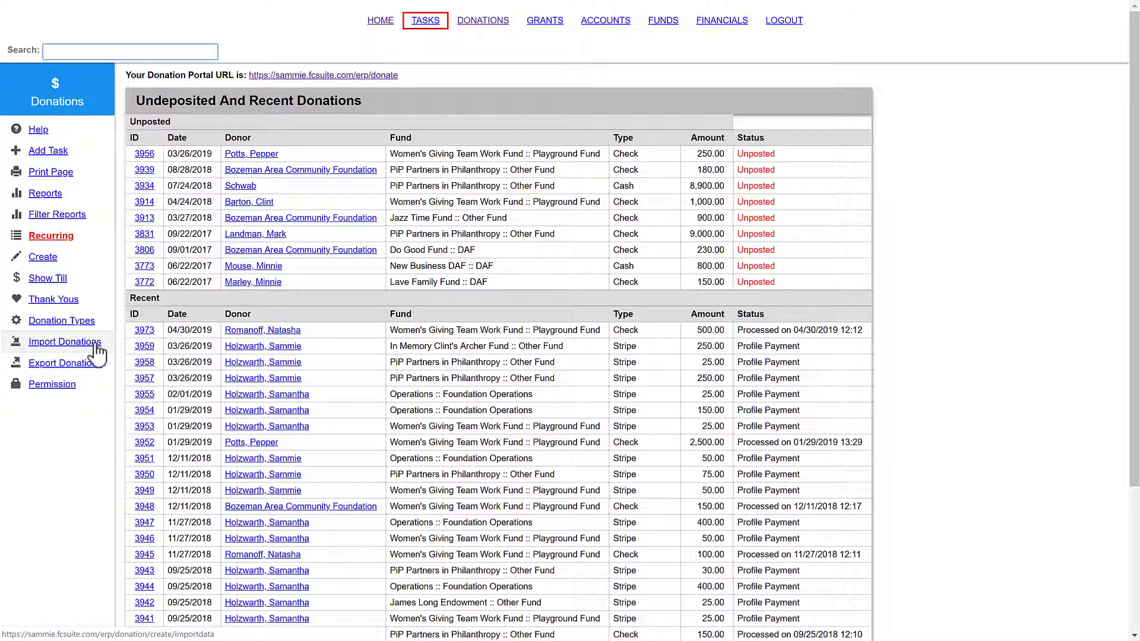
pyautogui.click(36, 257)
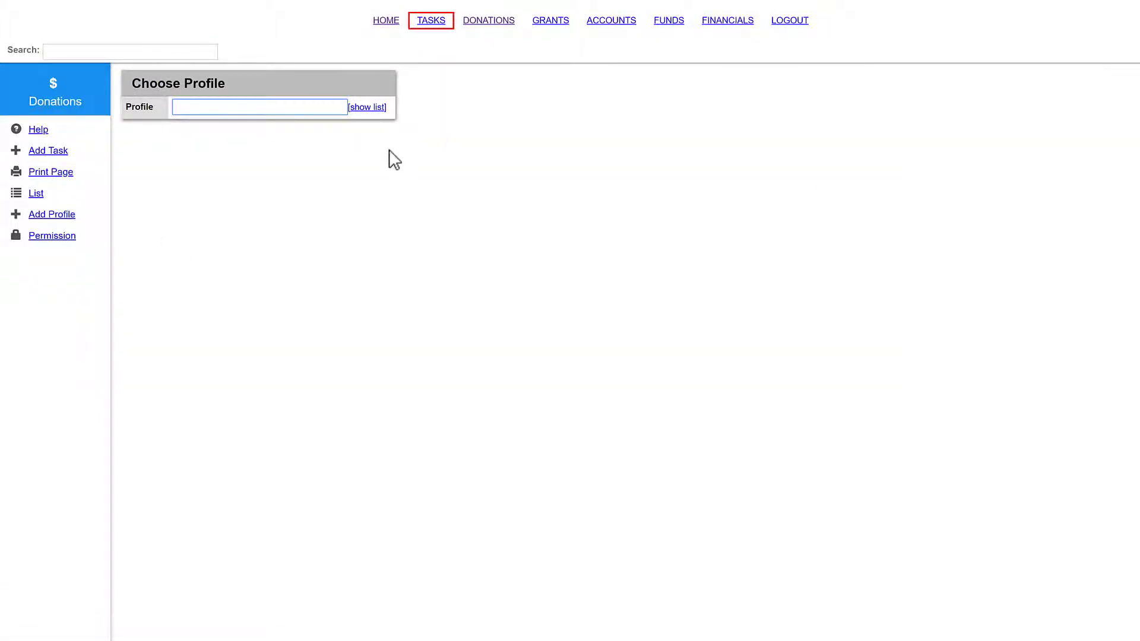
pyautogui.click(305, 102)
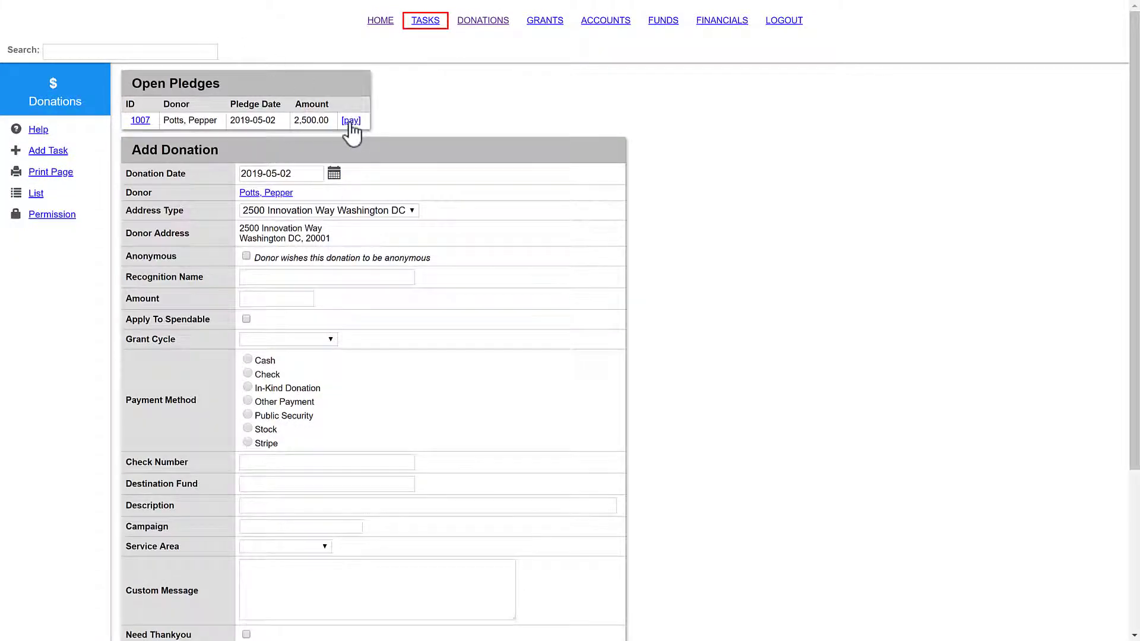
pyautogui.click(351, 121)
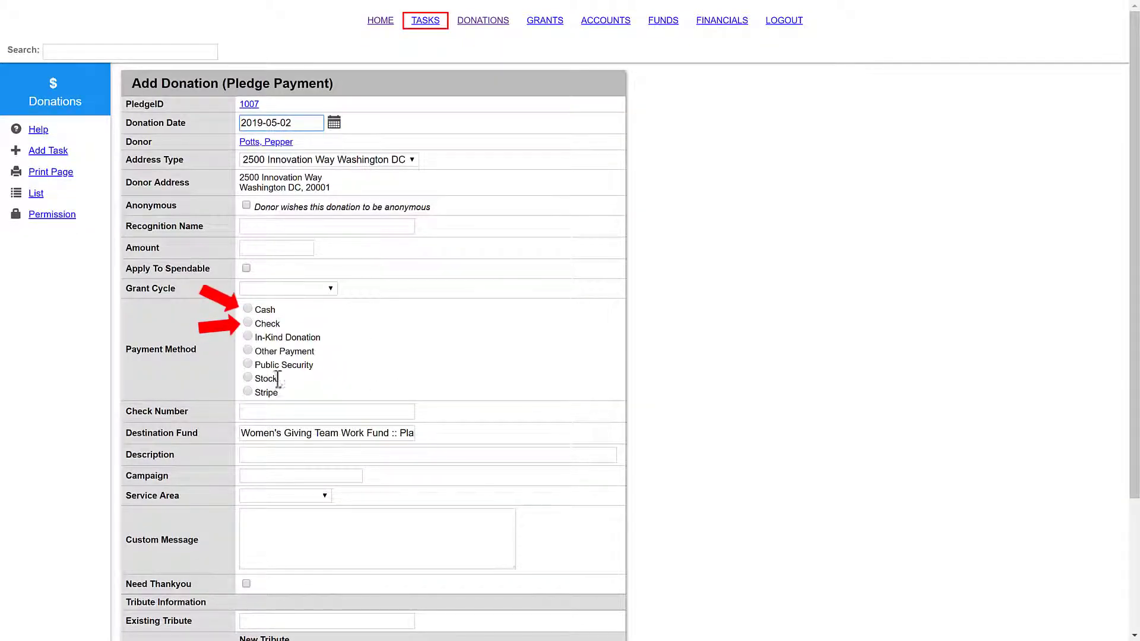
# Step: Pay by check, enter the amount, set service area to Orcas Island, and process
pyautogui.click(247, 323)
pyautogui.click(268, 248)
pyautogui.write('2500')
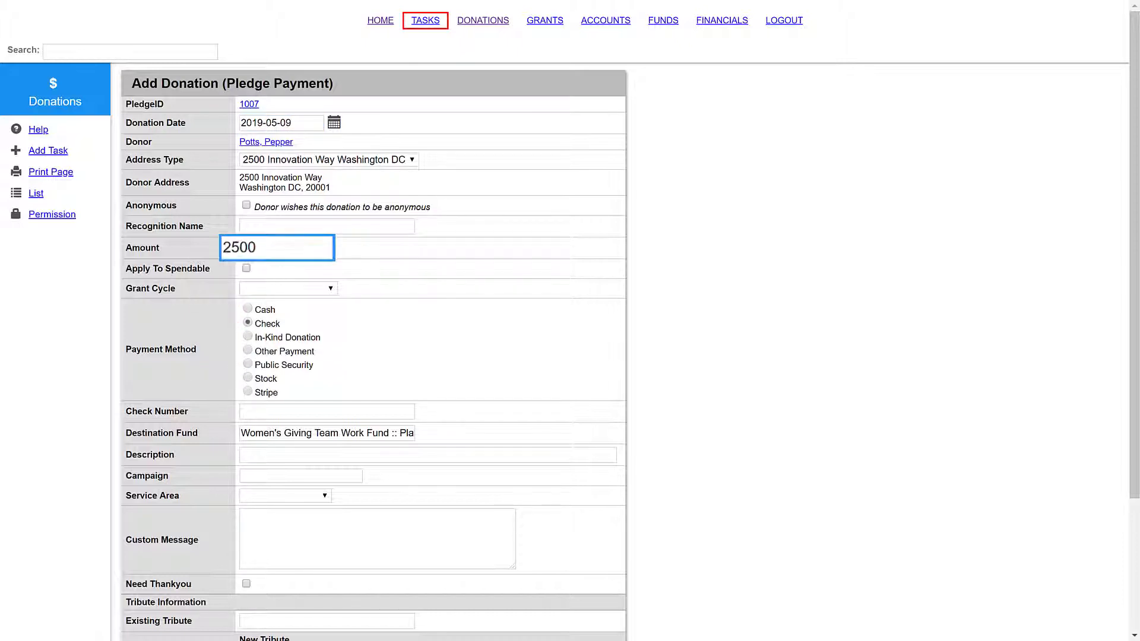
pyautogui.scroll(-3, 293, 356)
pyautogui.click(299, 326)
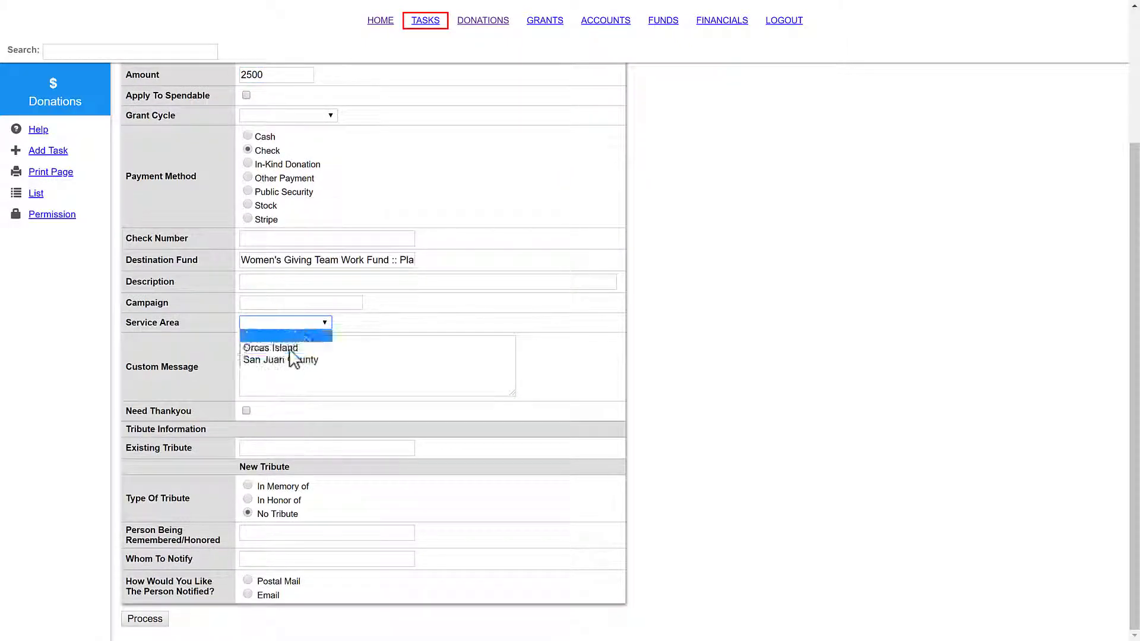
pyautogui.click(291, 349)
pyautogui.click(165, 619)
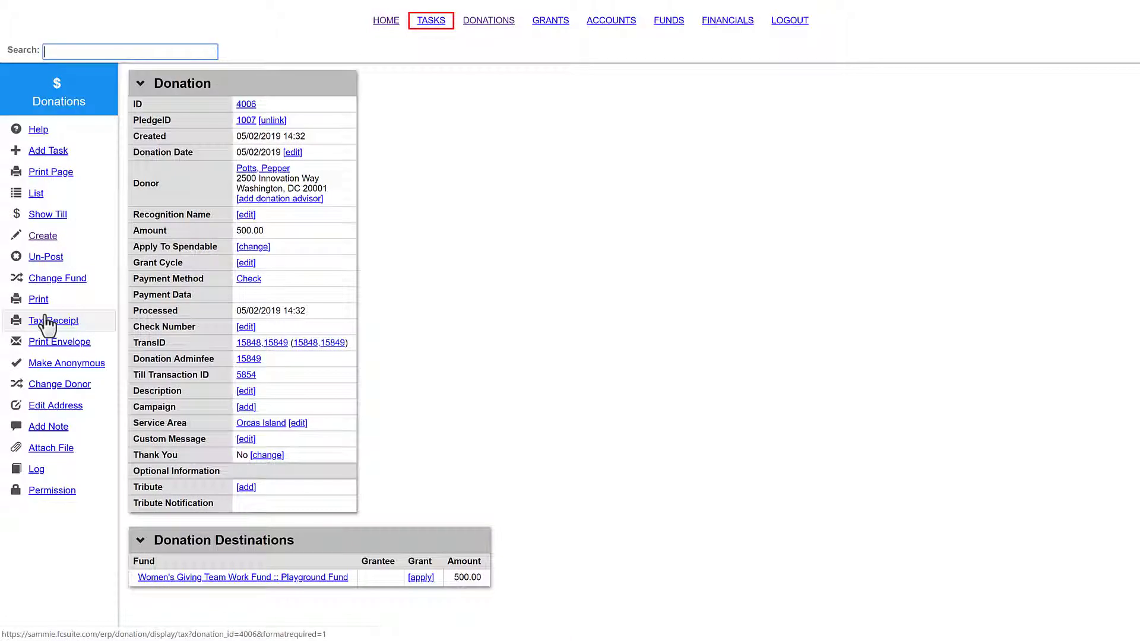
# Step: Open the donation's tax receipt options and print the tax receipt as a PDF
pyautogui.click(46, 320)
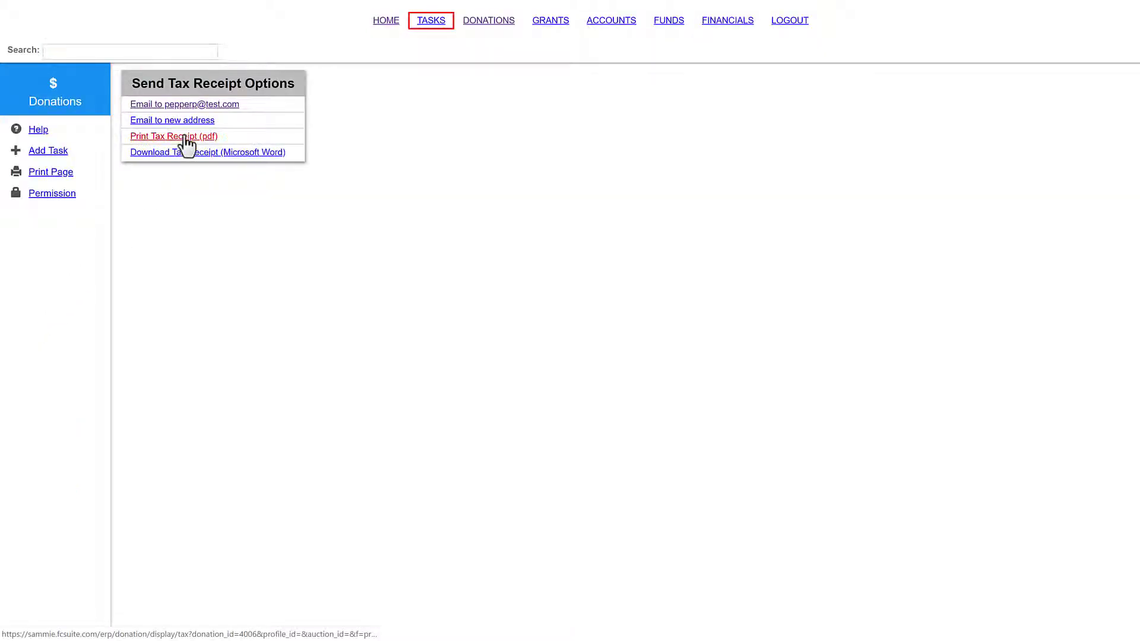
pyautogui.click(178, 137)
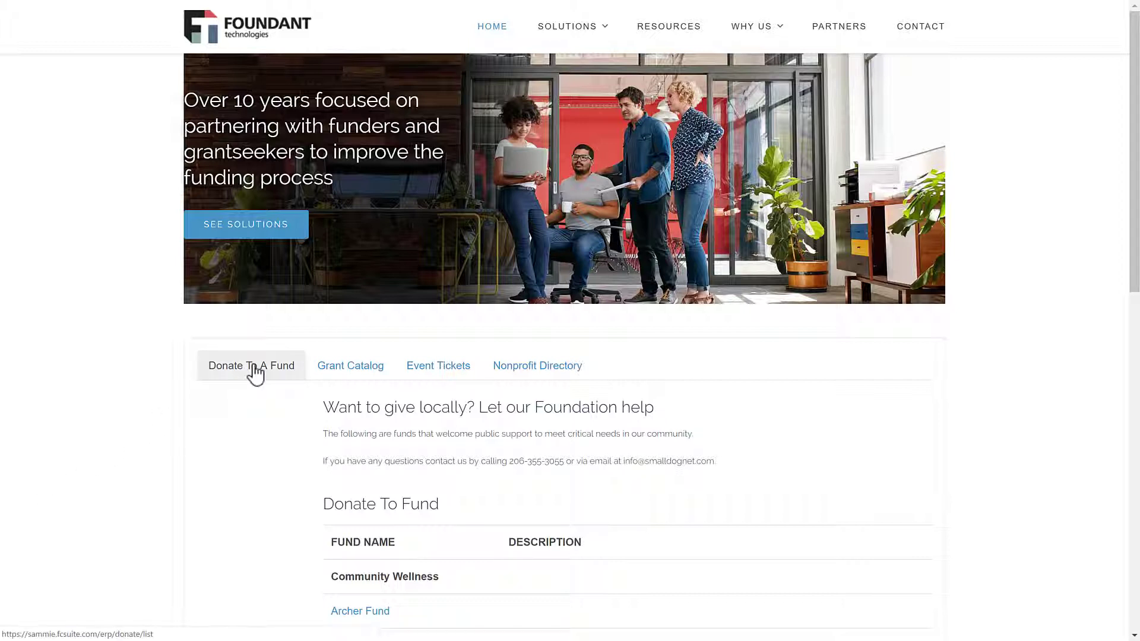
# Step: Add a $360.00 donation to PiP Partners in Philanthropy to the cart
pyautogui.scroll(-5, 255, 374)
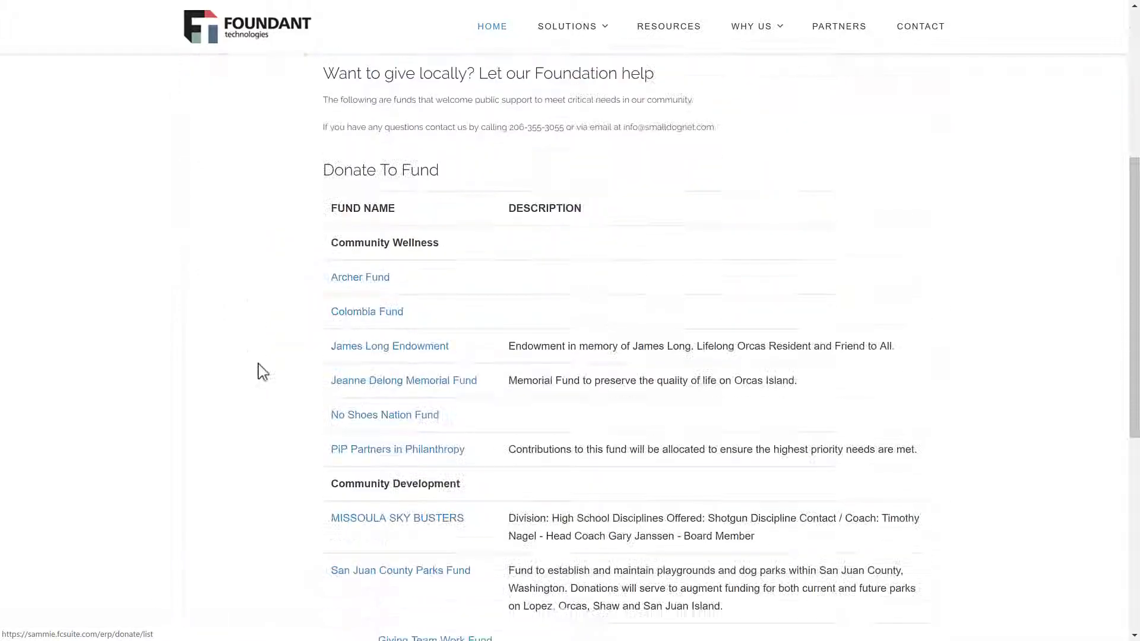
pyautogui.click(383, 449)
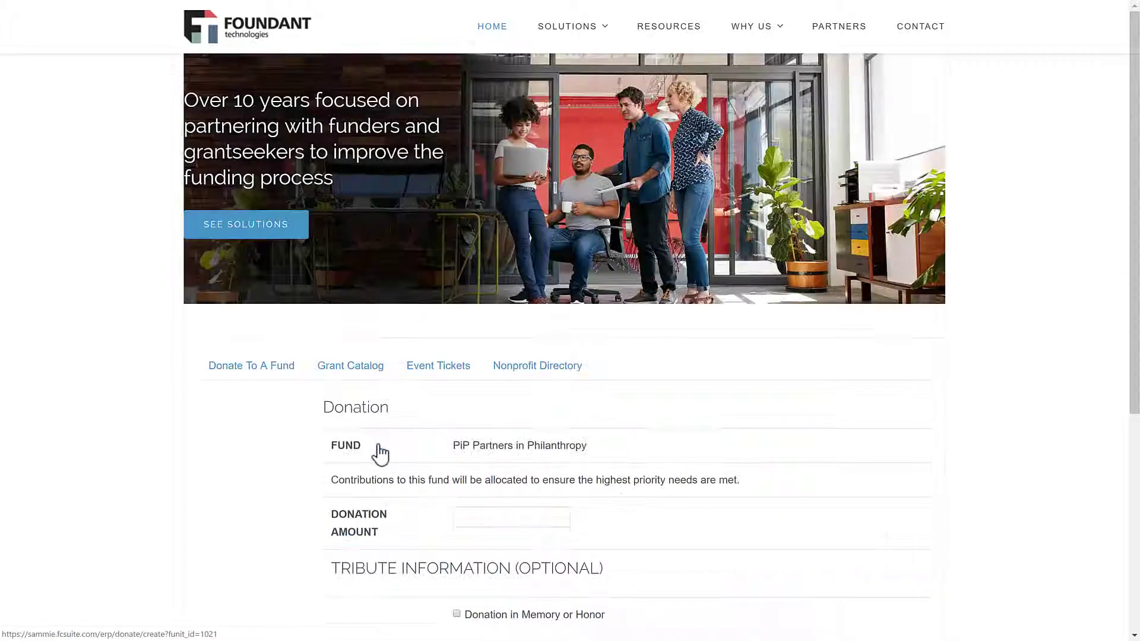
pyautogui.click(510, 517)
pyautogui.write('360.00')
pyautogui.scroll(-3, 463, 526)
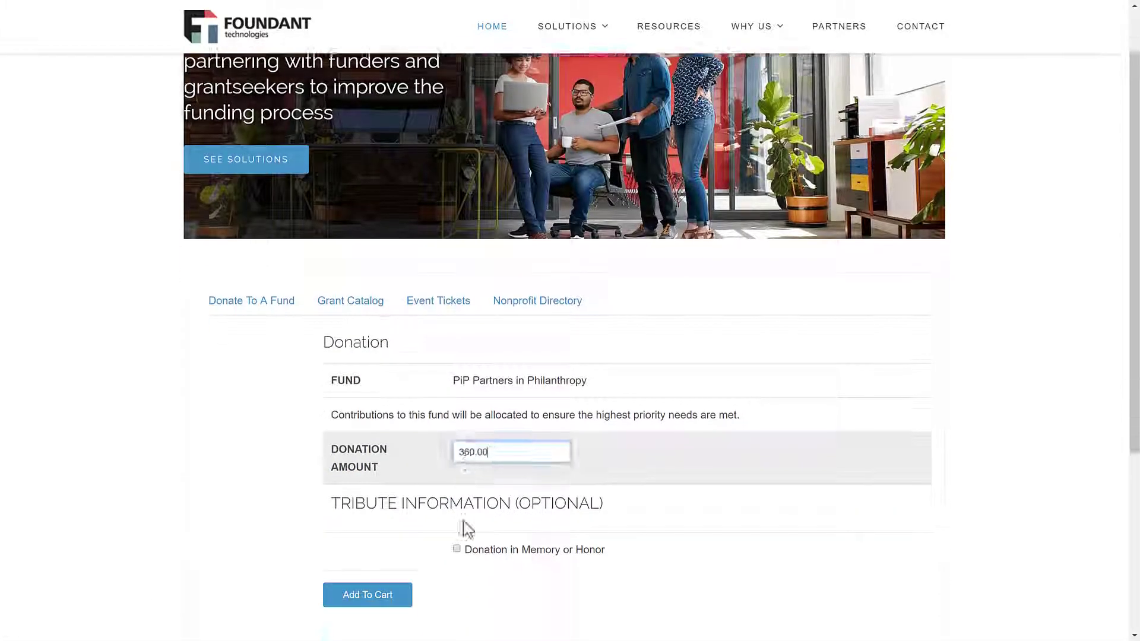
pyautogui.click(402, 534)
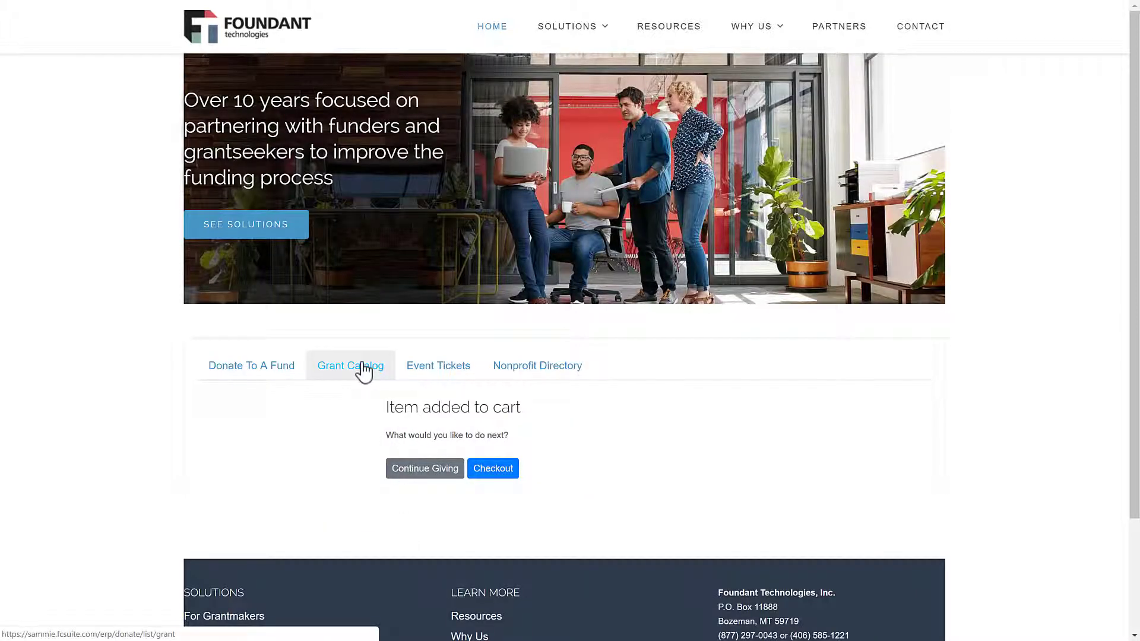
# Step: Browse the Grant Catalog, Event Tickets and Nonprofit Directory pages, then go to checkout
pyautogui.click(351, 366)
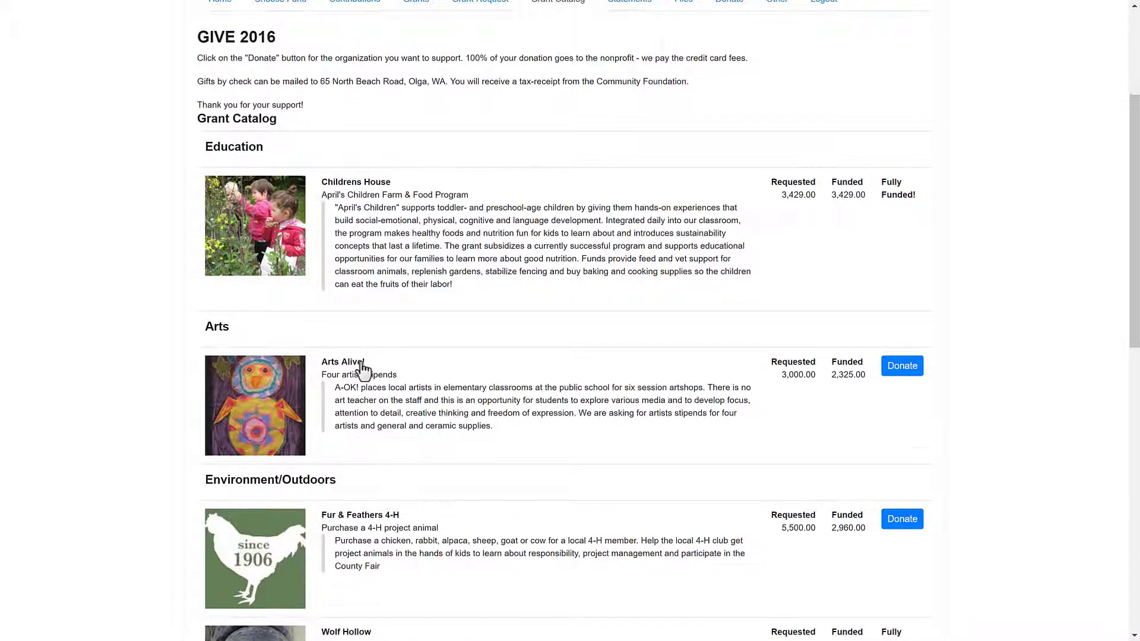
pyautogui.scroll(-5, 362, 369)
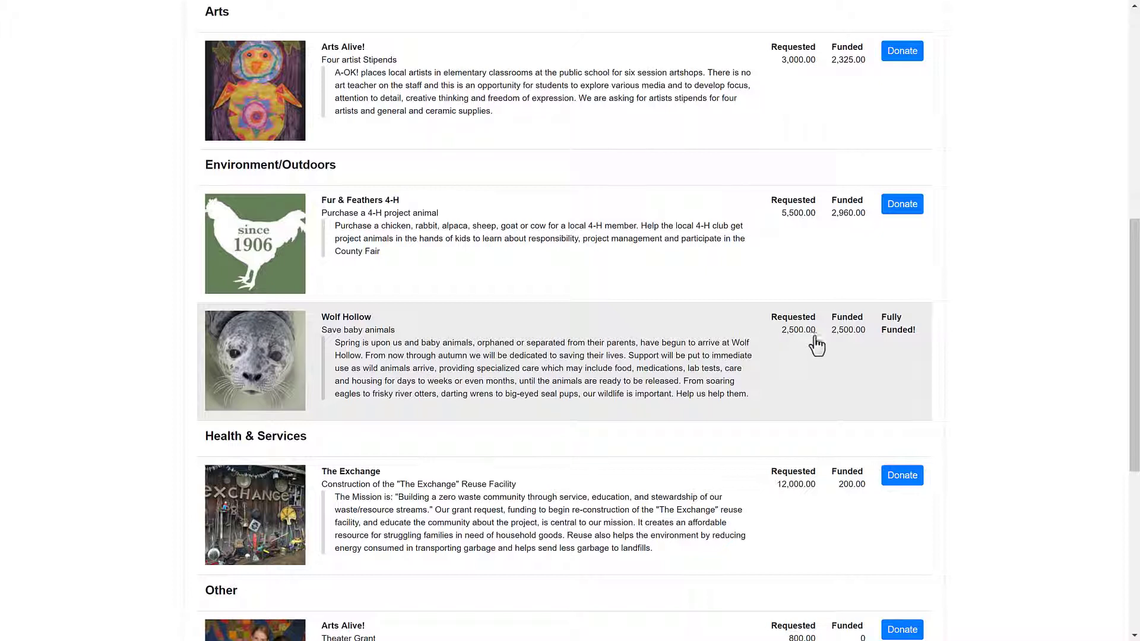
pyautogui.scroll(1, 453, 364)
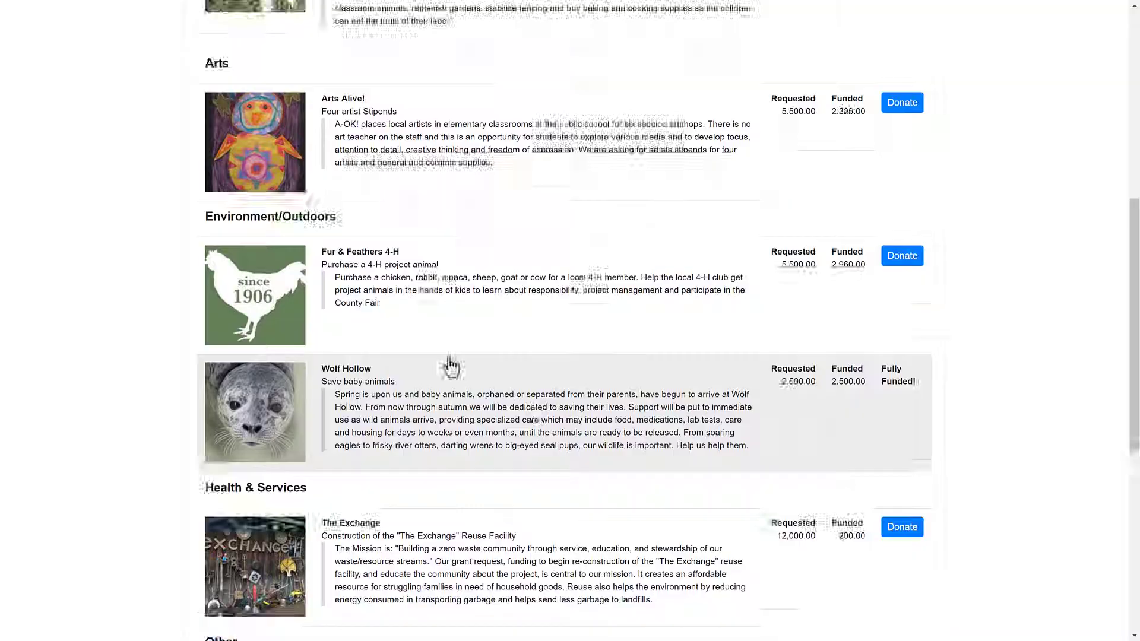
pyautogui.hotkey('alt', 'Left')
pyautogui.click(427, 374)
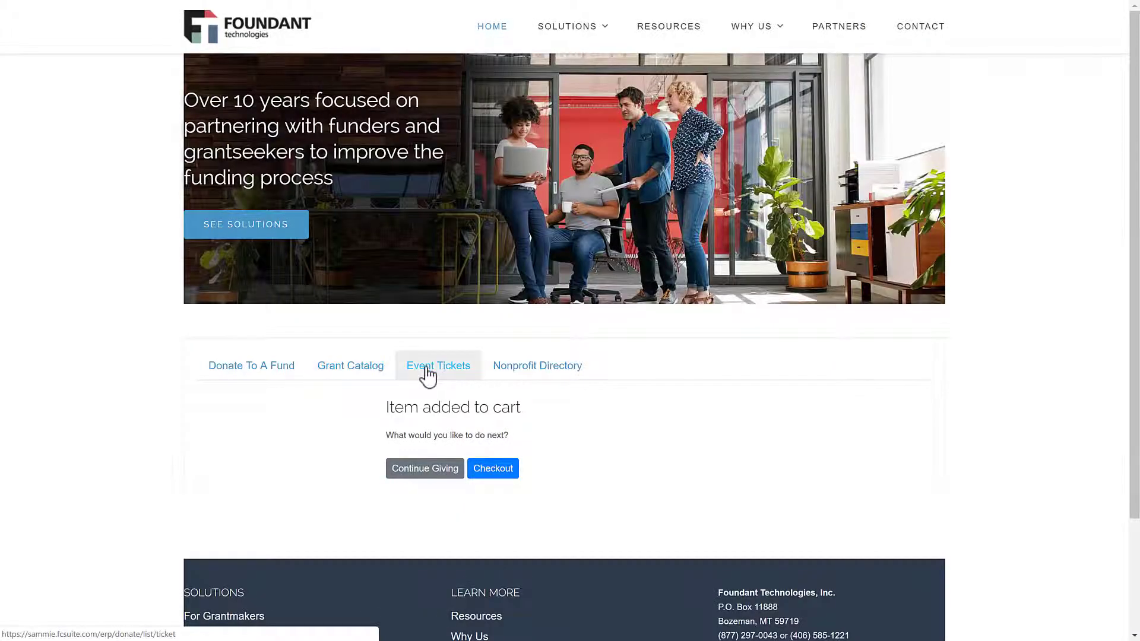
pyautogui.click(531, 374)
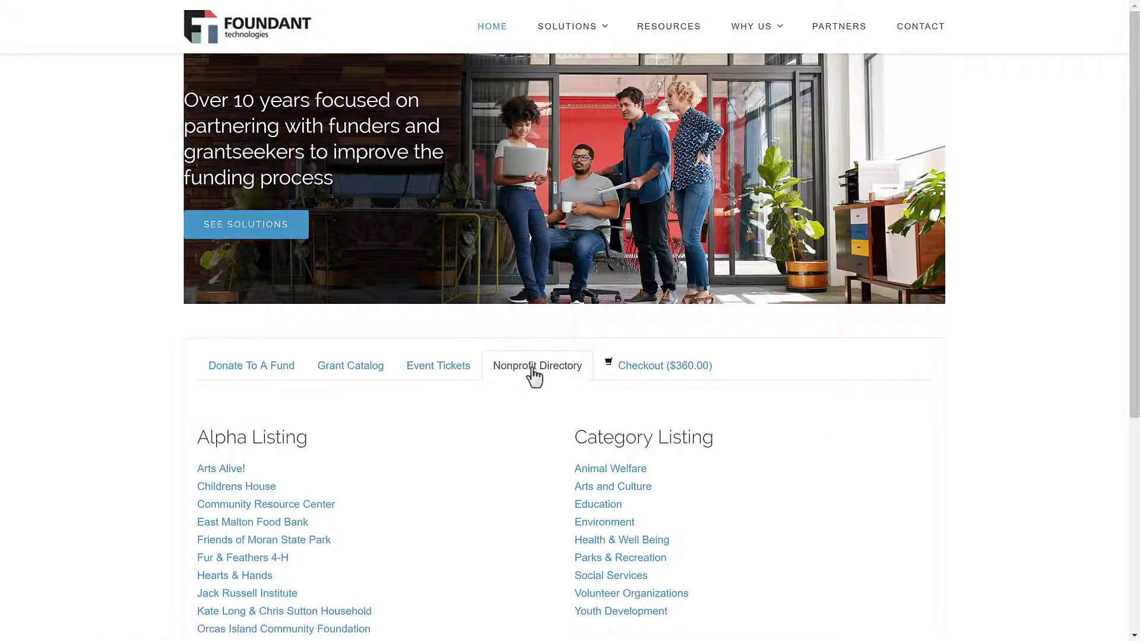
pyautogui.scroll(-1, 542, 377)
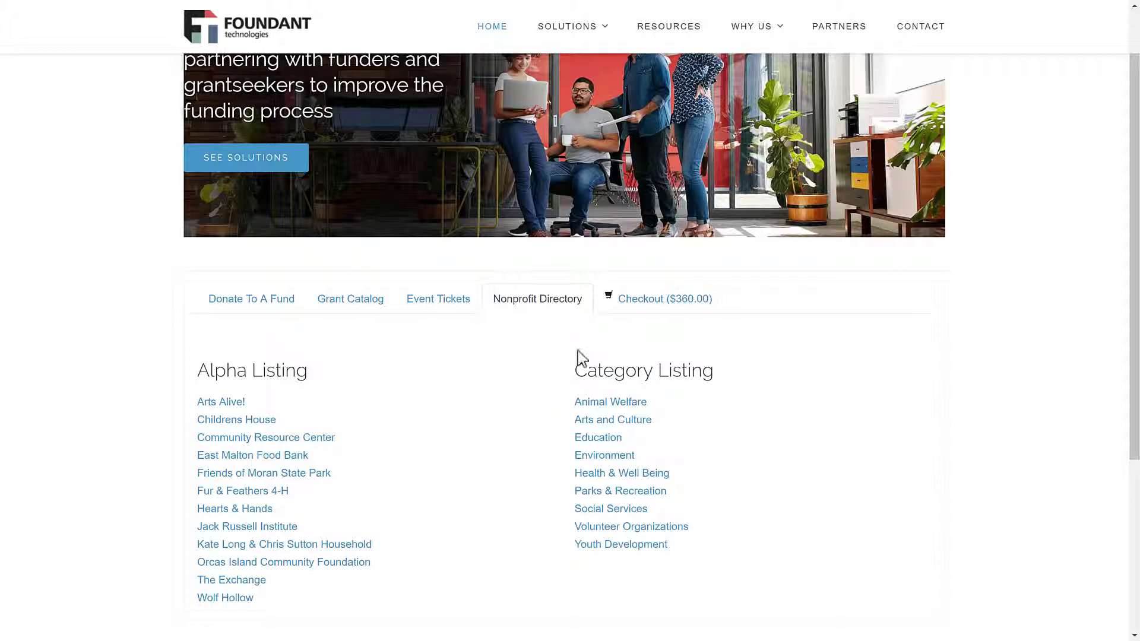
pyautogui.click(678, 302)
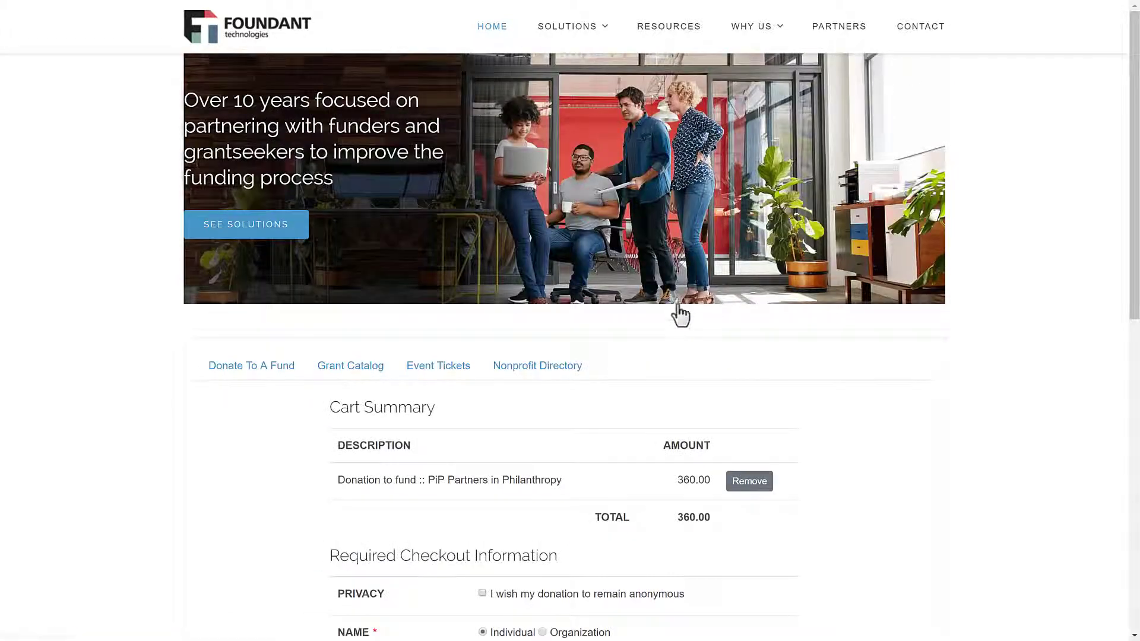
# Step: Review the checkout information and choose to pay by credit card
pyautogui.scroll(-3, 683, 332)
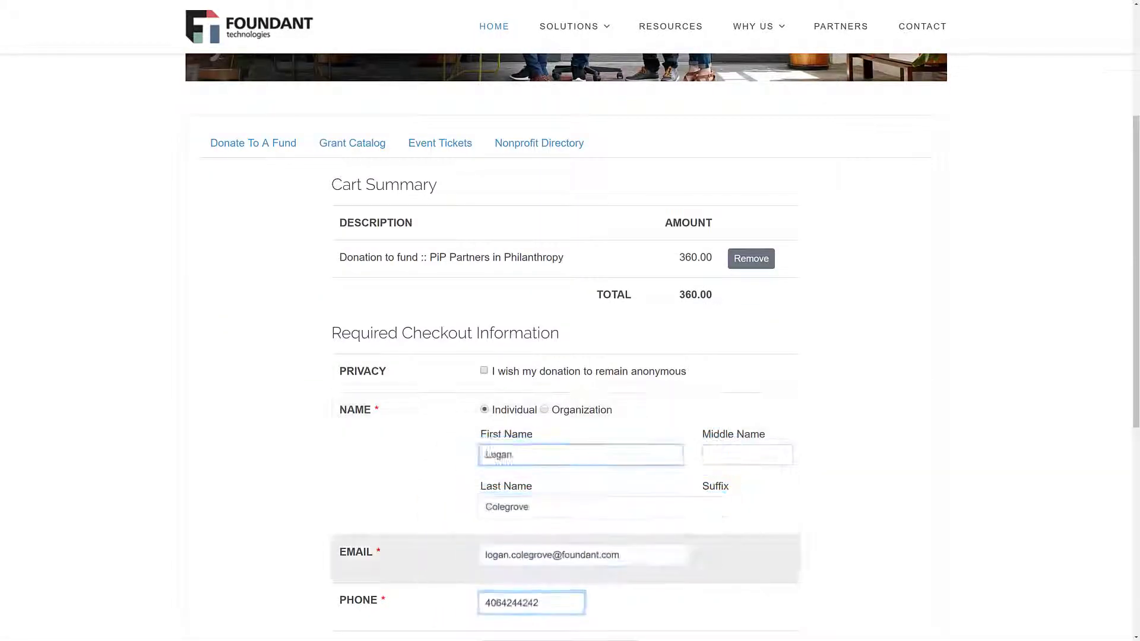
pyautogui.scroll(-3, 526, 562)
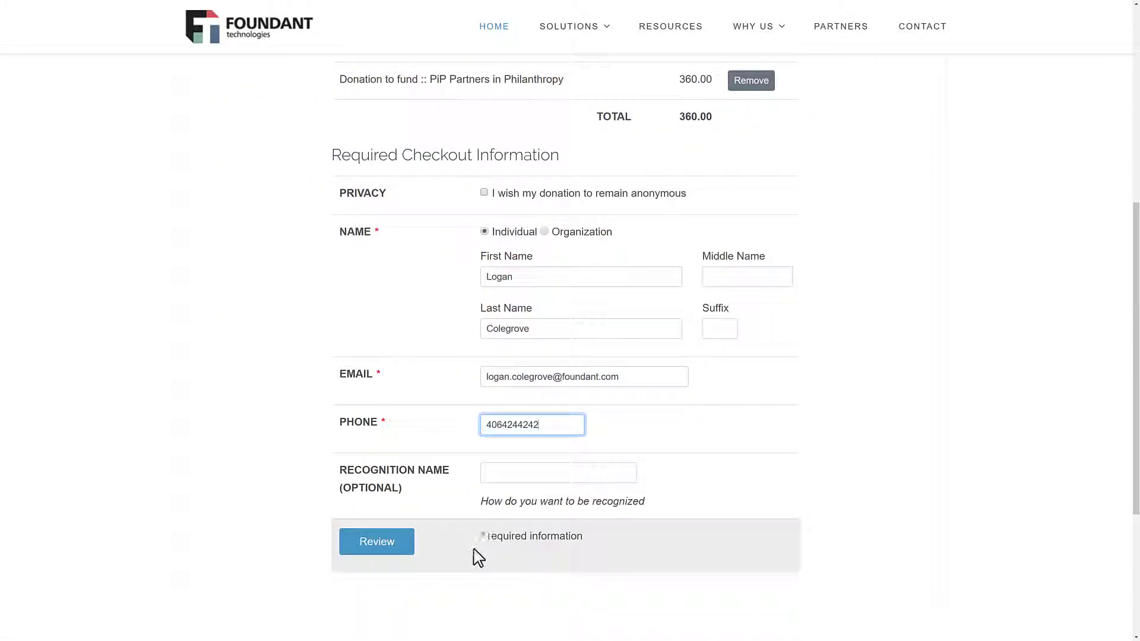
pyautogui.click(391, 544)
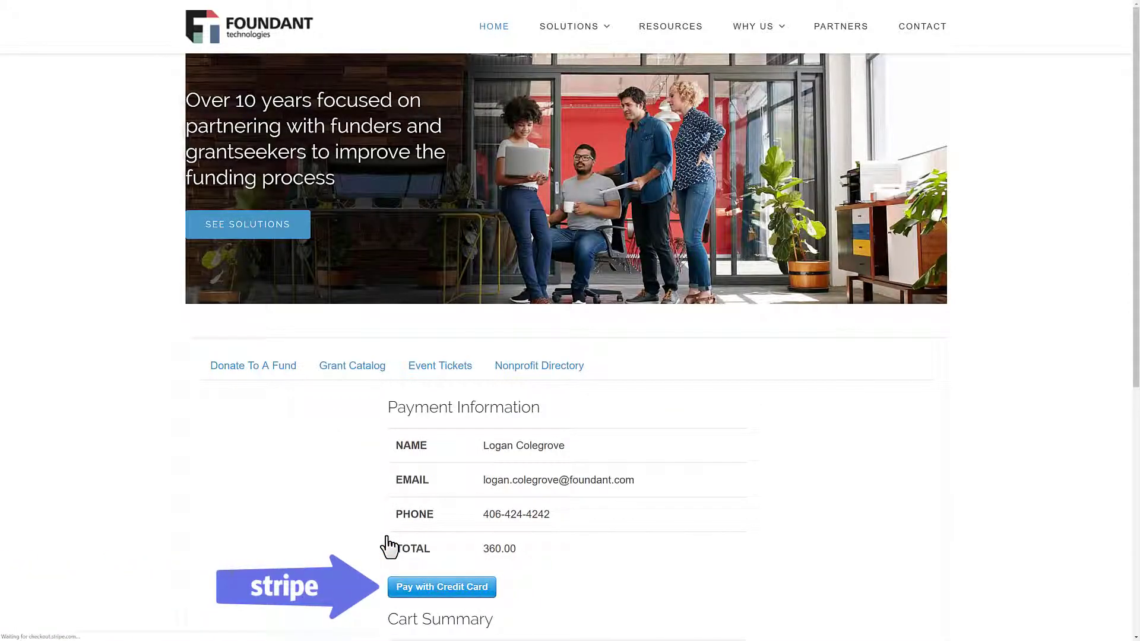
pyautogui.scroll(-3, 389, 546)
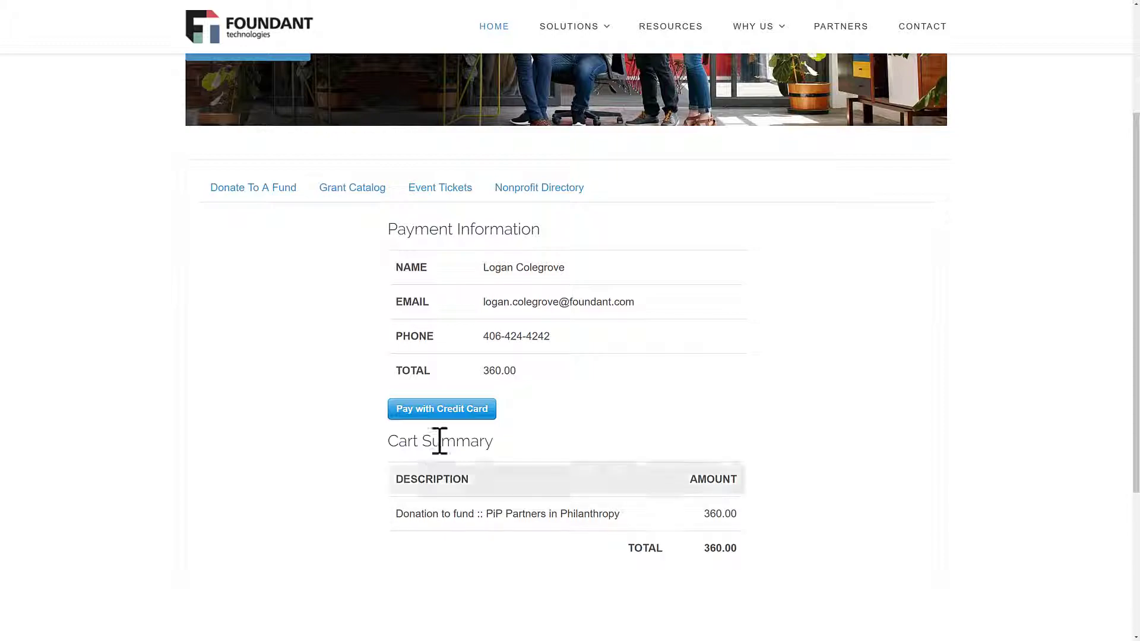
pyautogui.click(447, 415)
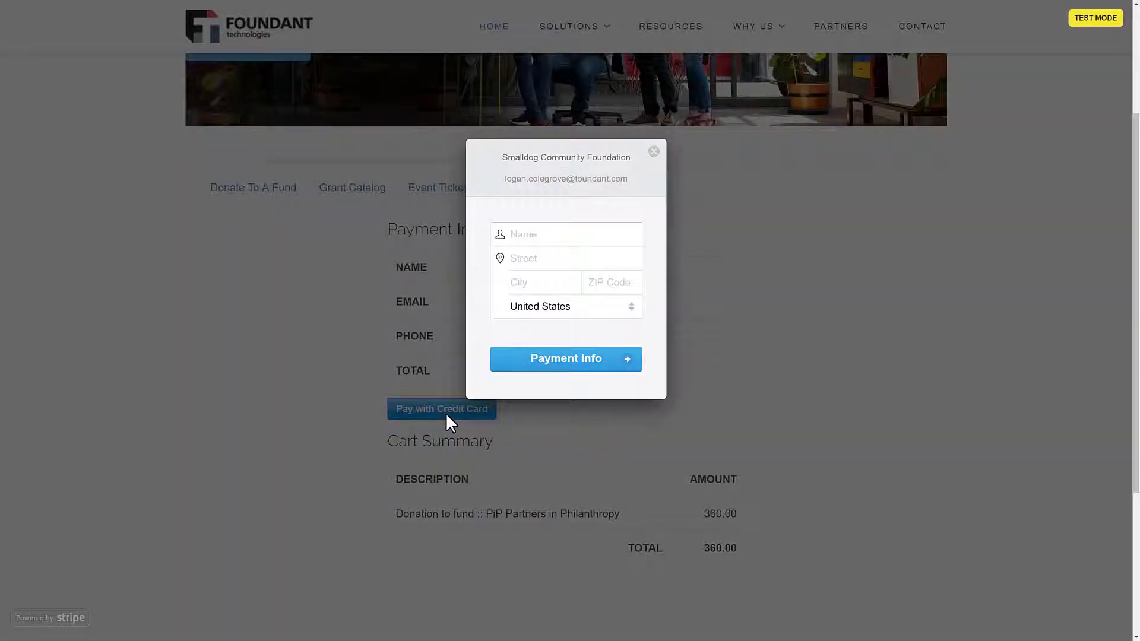
# Step: Fill in the cardholder name, billing street, city and ZIP, and submit the $360.00 payment
pyautogui.click(531, 238)
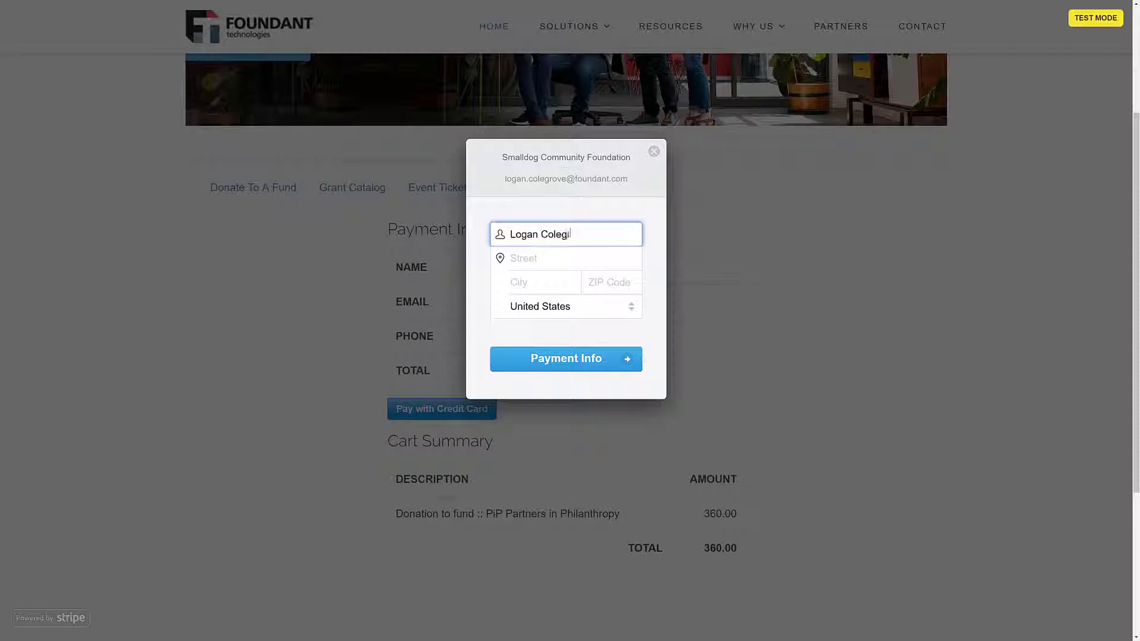
pyautogui.click(564, 258)
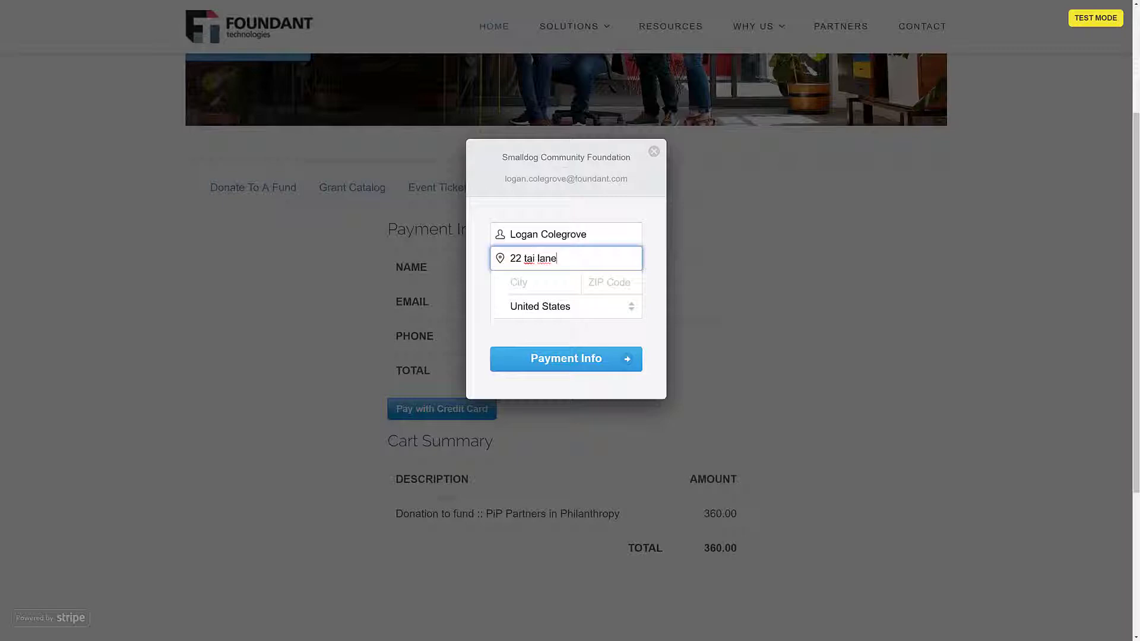
pyautogui.click(518, 282)
pyautogui.write('Bozeman')
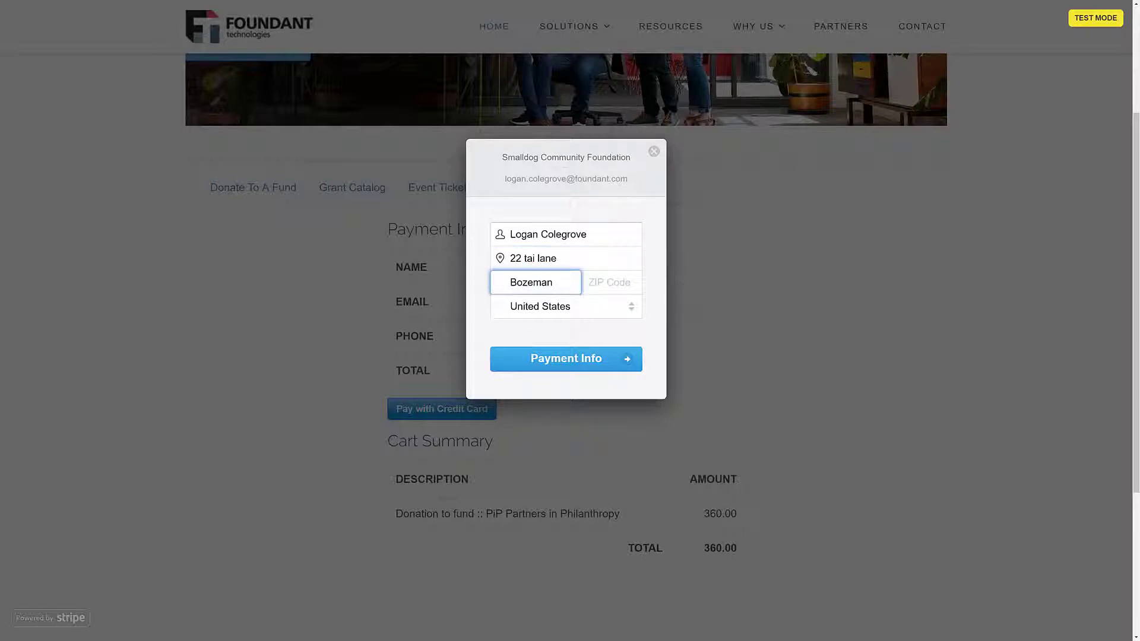
pyautogui.click(612, 282)
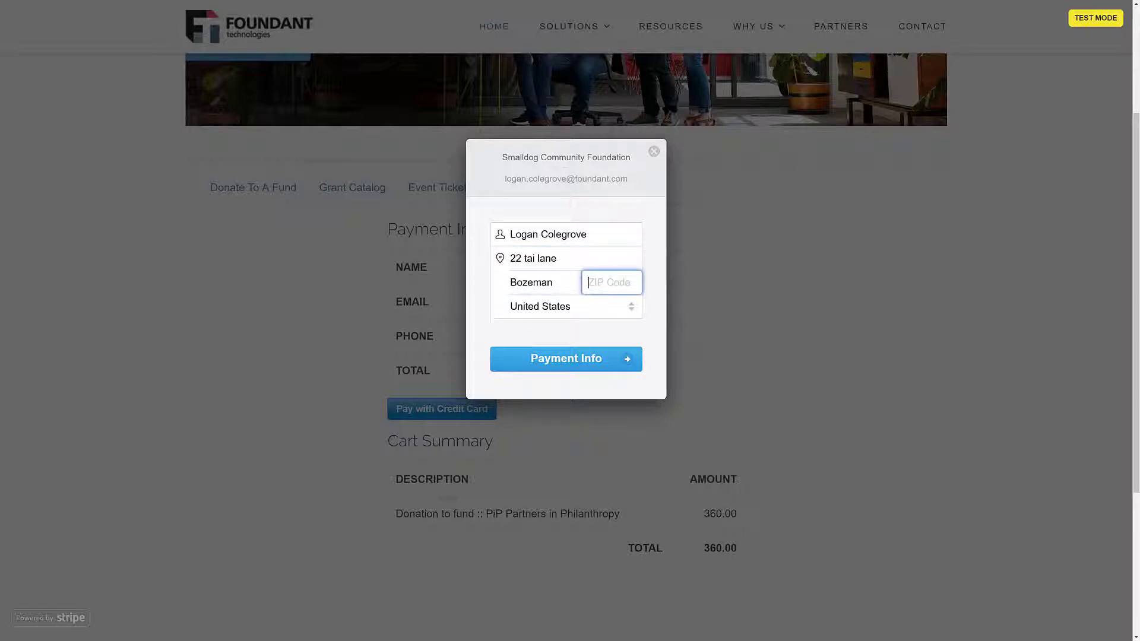
pyautogui.write('59715')
pyautogui.press('Tab')
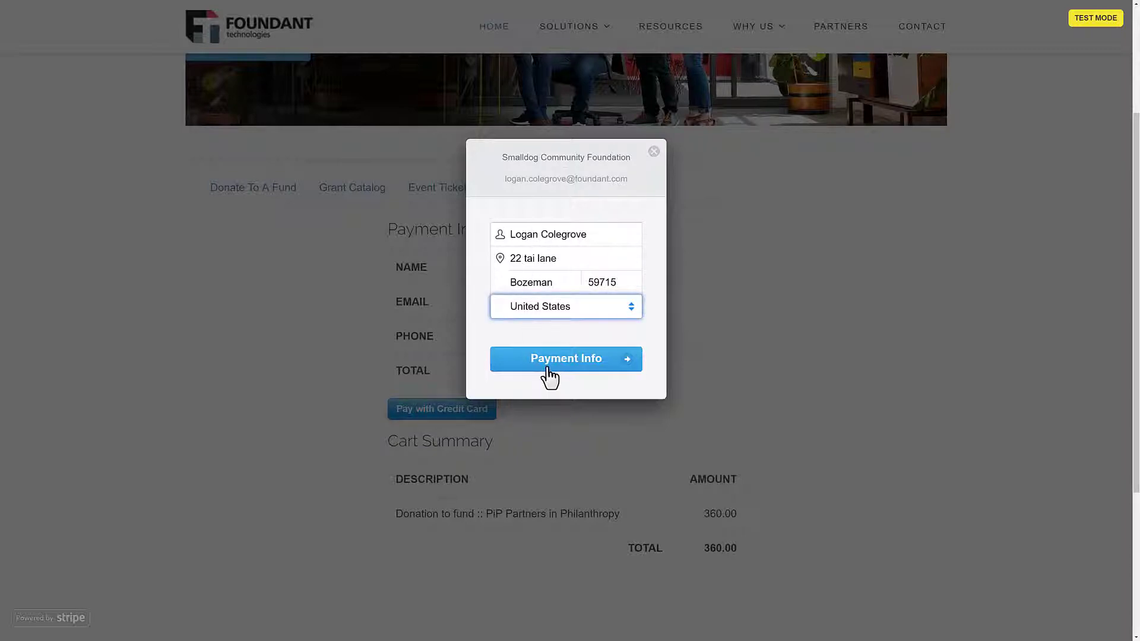
pyautogui.click(547, 368)
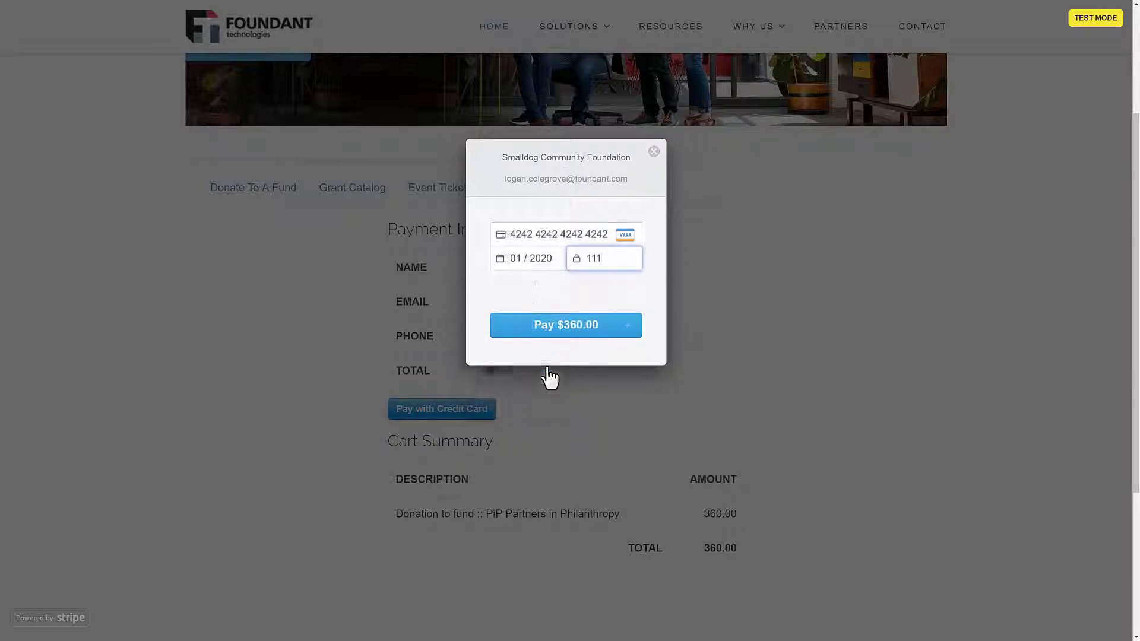
pyautogui.click(574, 313)
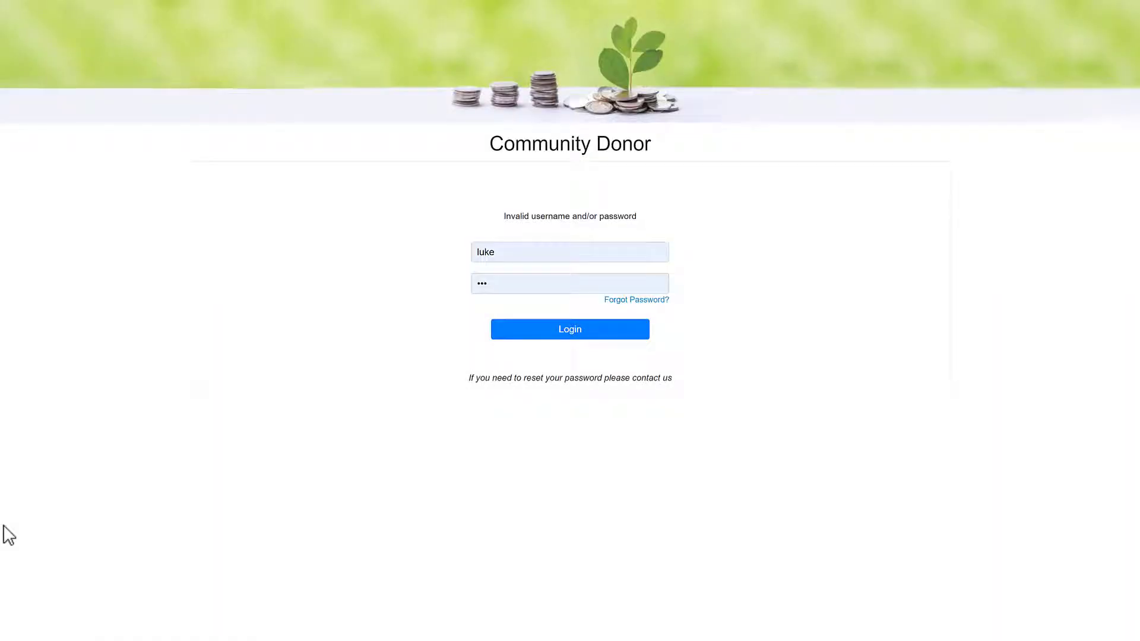
# Step: Log in to the donor portal, open the James Long Endowment fund, and view its statements and files
pyautogui.click(522, 332)
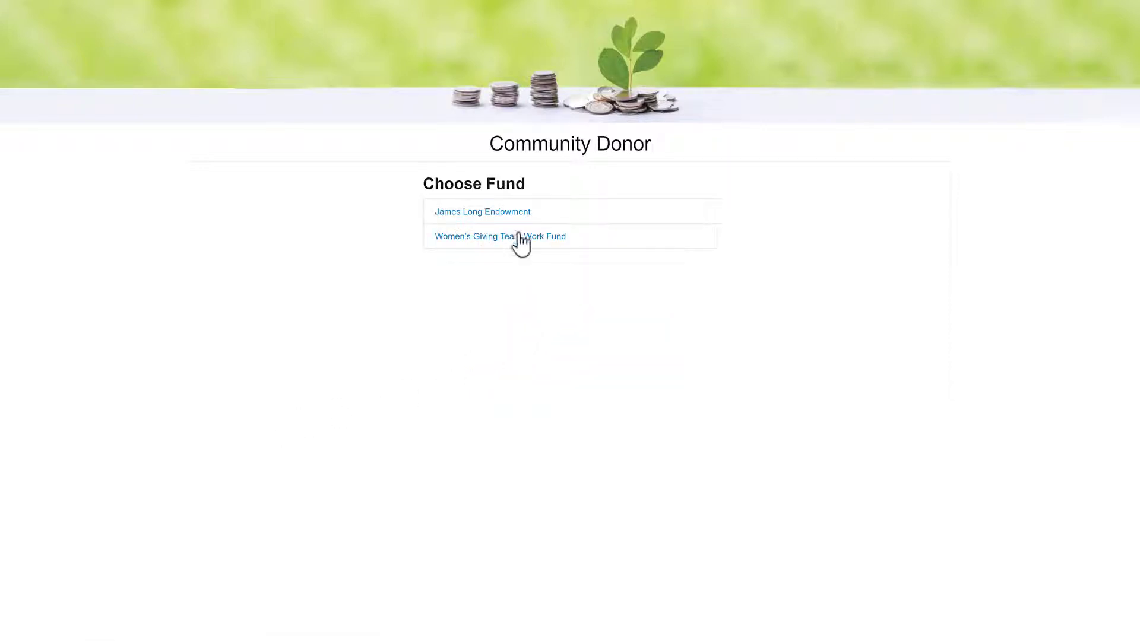
pyautogui.click(508, 221)
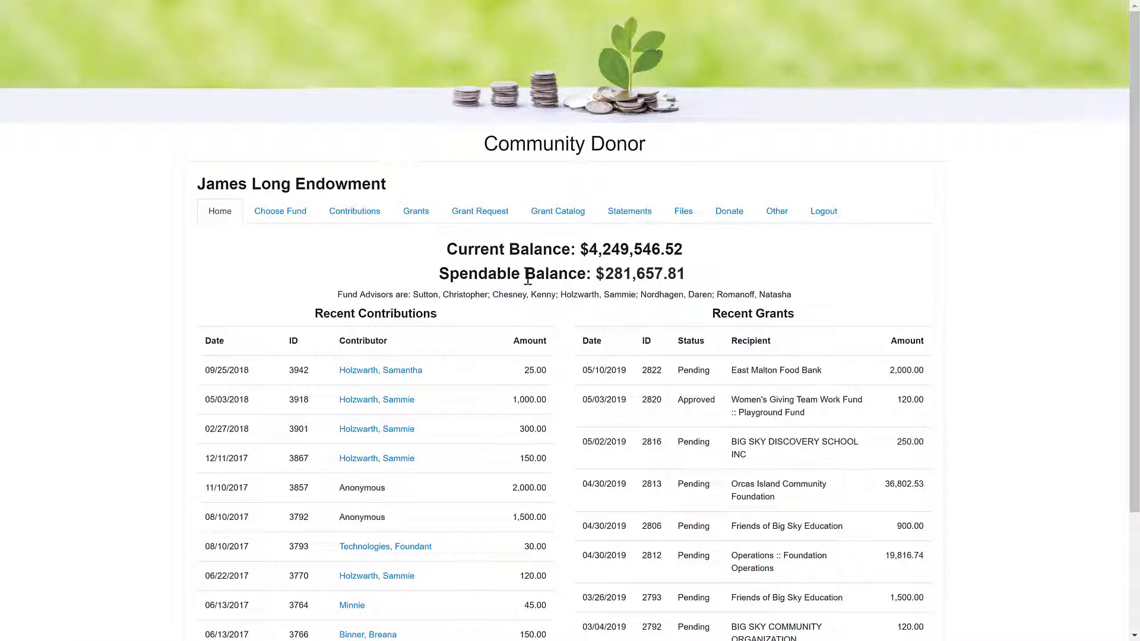
pyautogui.click(625, 218)
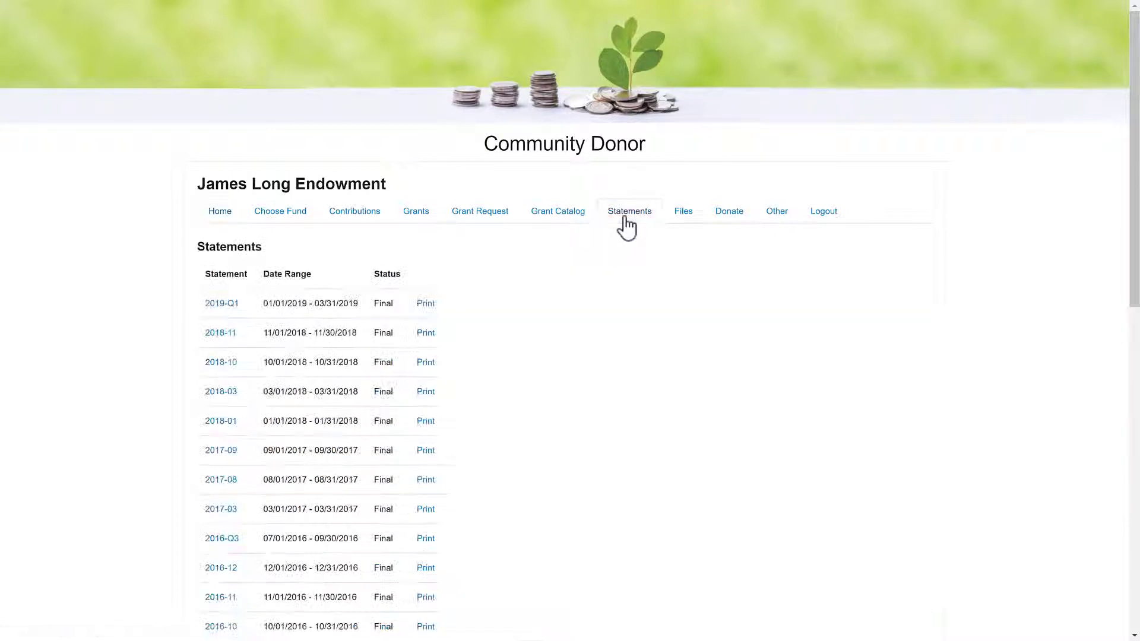
pyautogui.click(684, 218)
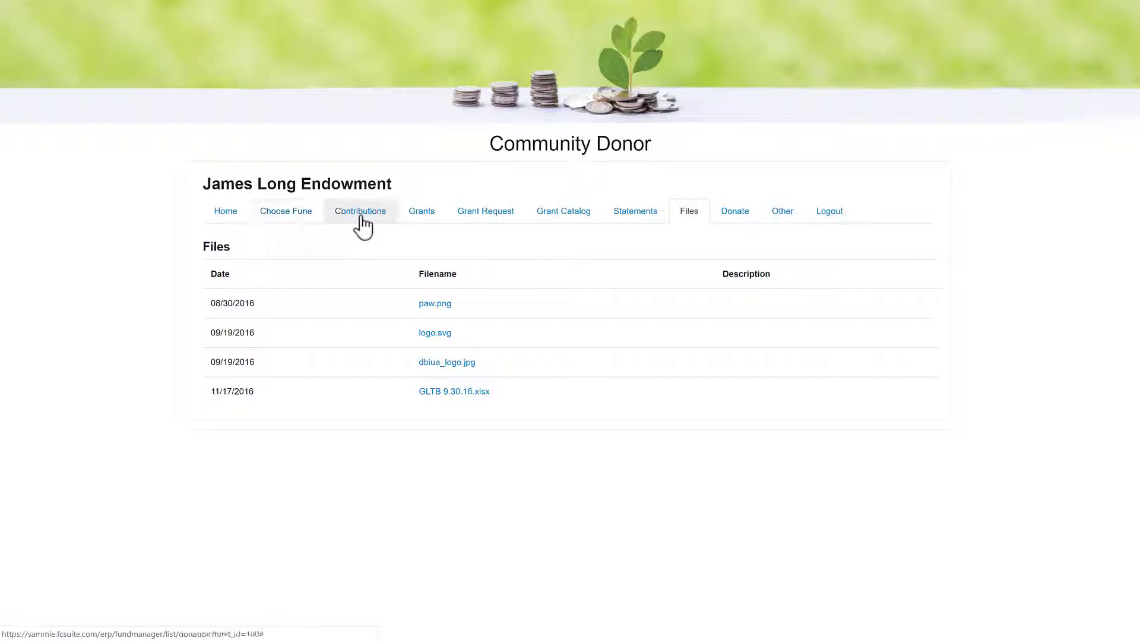
# Step: Start a grant request with American Cancer Society, Inc. picked from past grantees
pyautogui.click(474, 225)
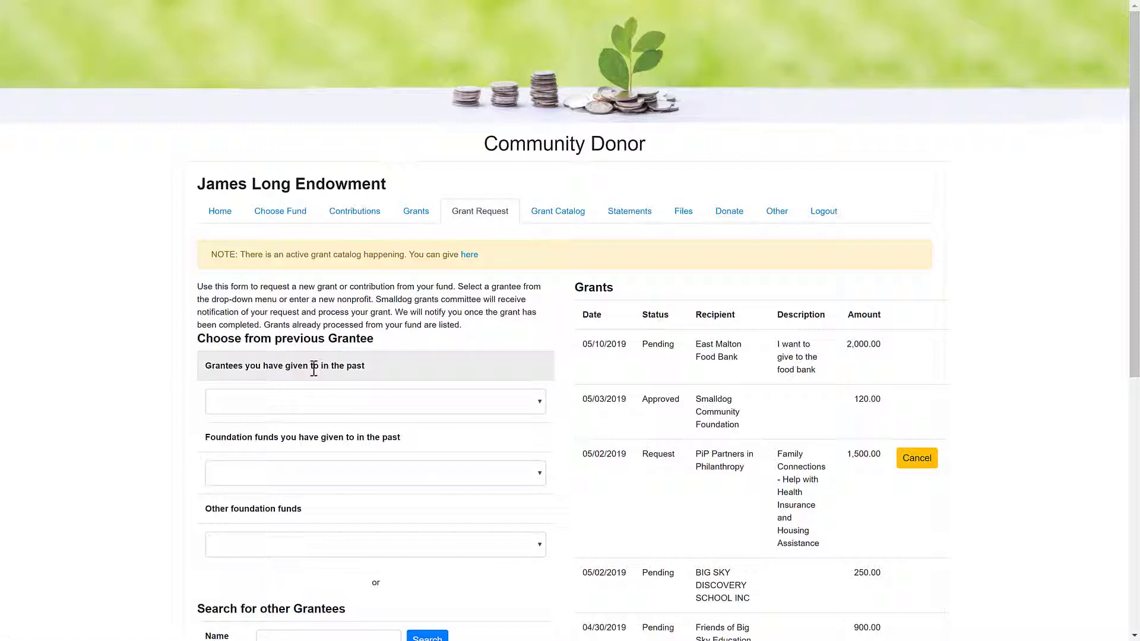
pyautogui.click(304, 402)
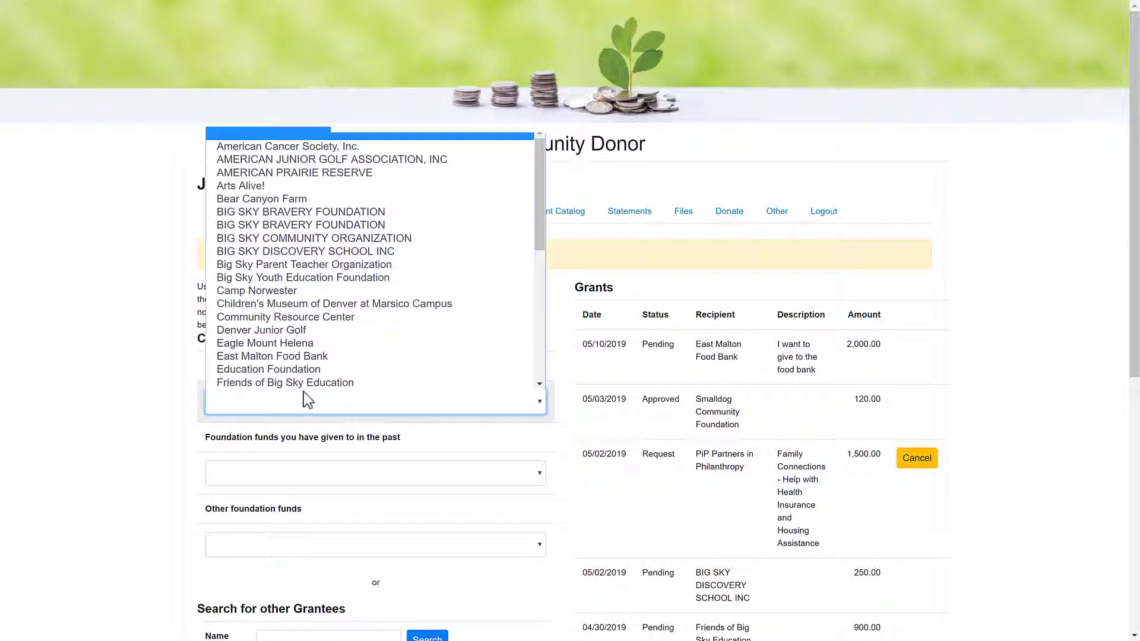
pyautogui.click(308, 148)
pyautogui.scroll(-3, 322, 432)
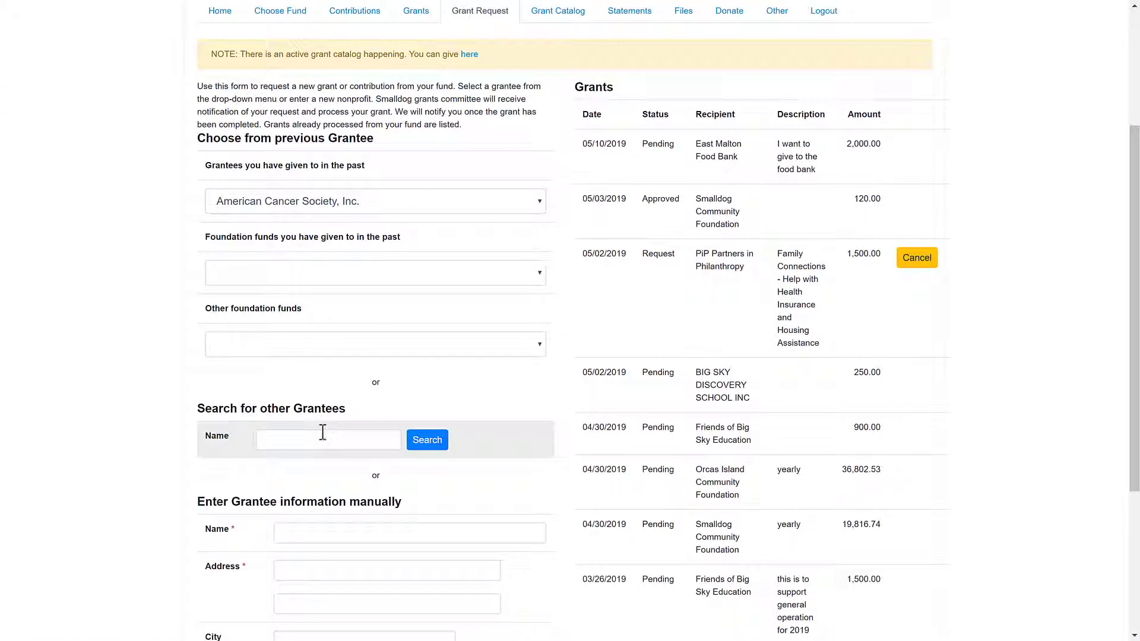
pyautogui.click(322, 432)
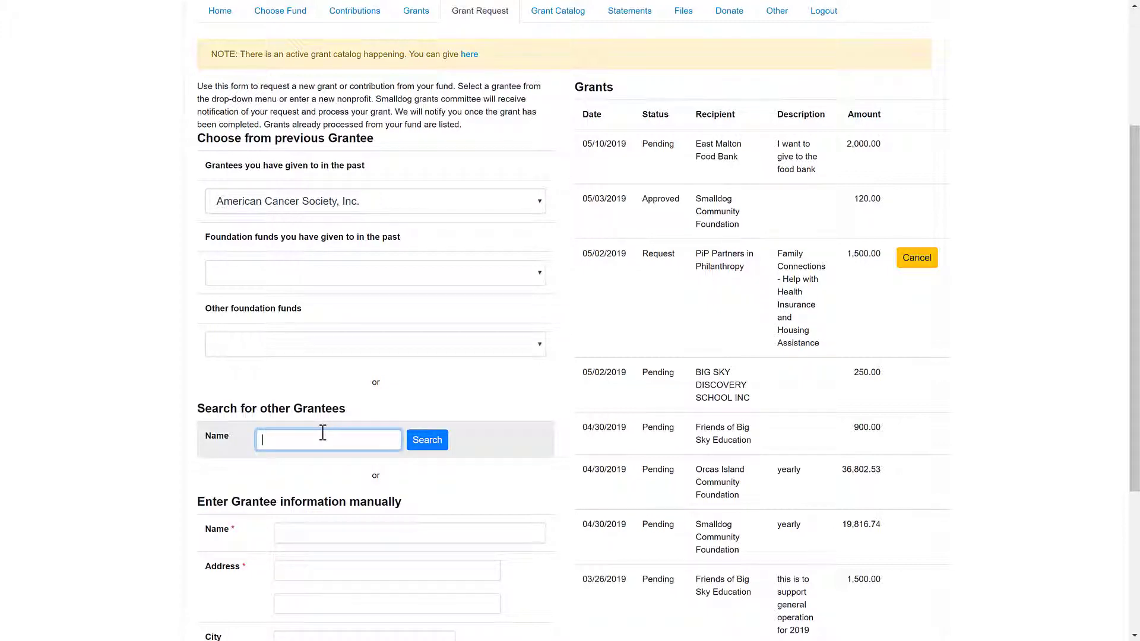
pyautogui.scroll(-3, 323, 432)
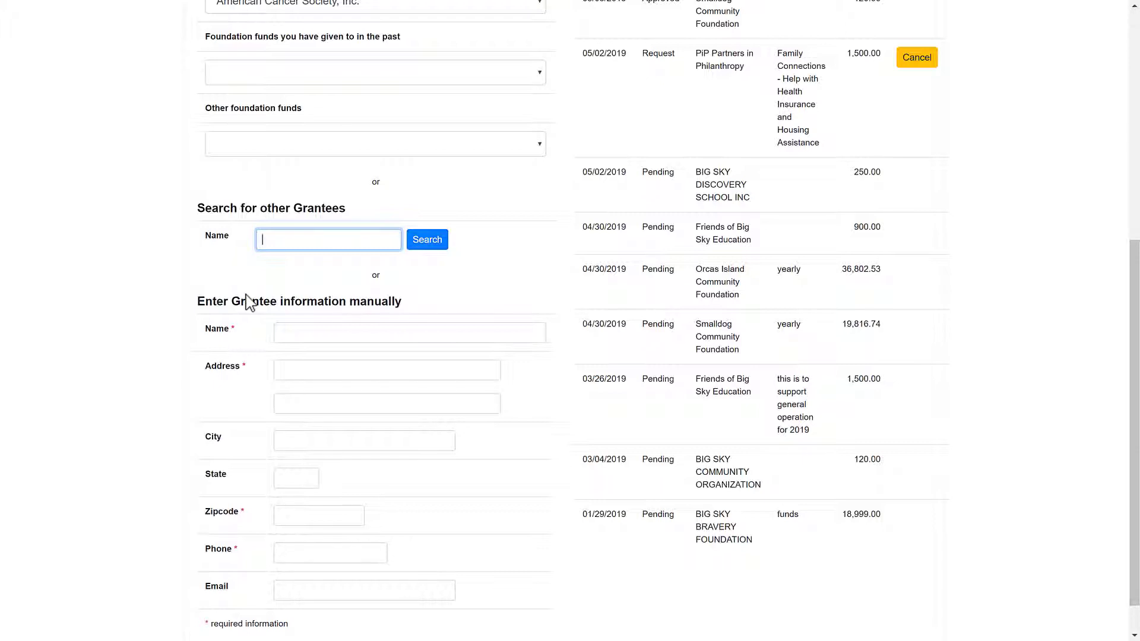
pyautogui.scroll(-1, 249, 303)
# Step: Create grant 2816 from the BIG SKY DISCOVERY SCHOOL INC request and run its GuideStar charity check
pyautogui.click(220, 618)
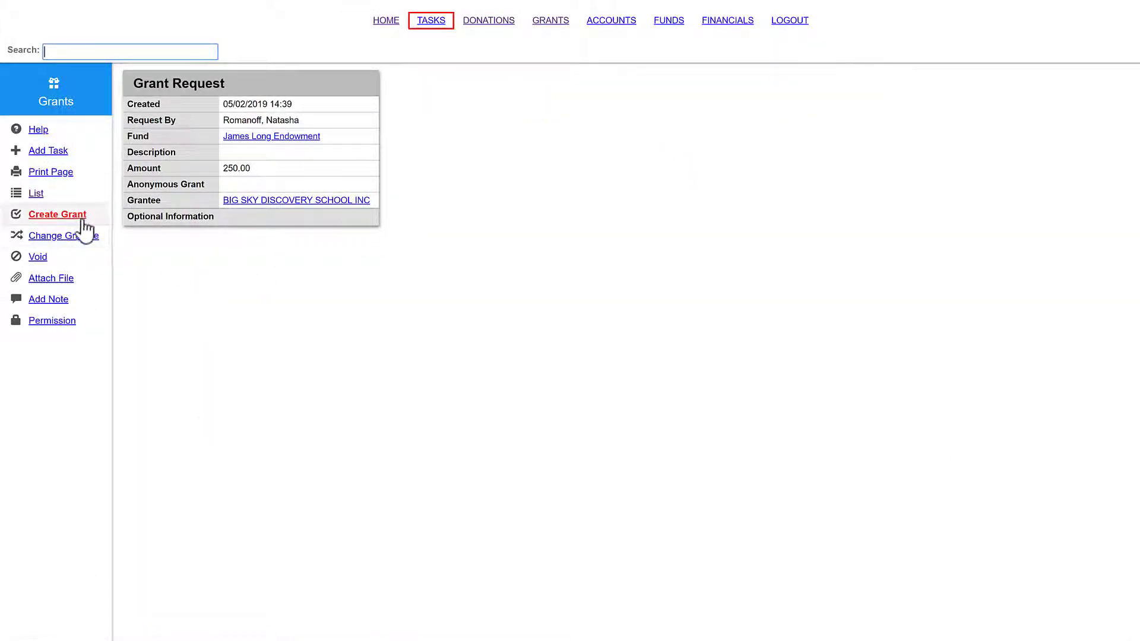
pyautogui.click(85, 225)
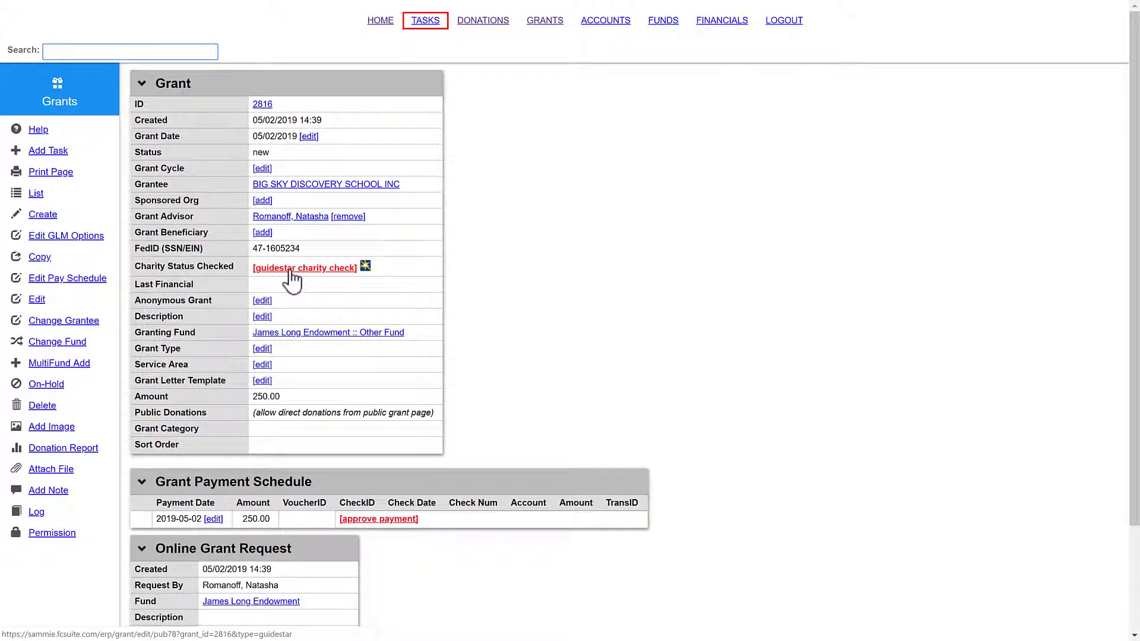
pyautogui.click(290, 268)
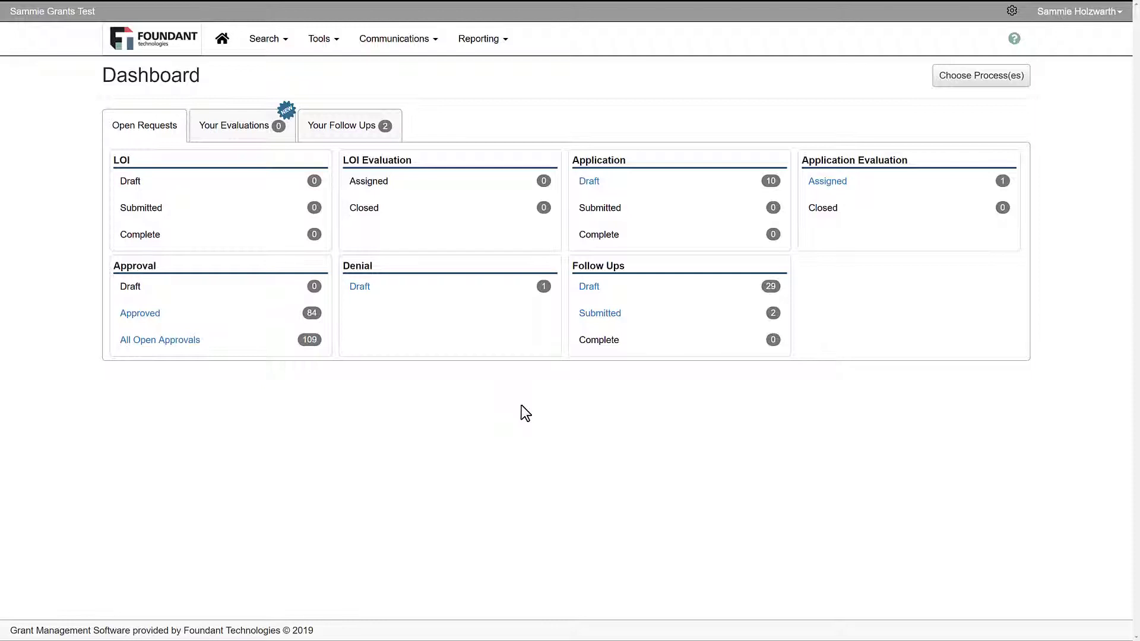
# Step: Look over the GLM Process Manager from the Tools menu, then return to the dashboard
pyautogui.click(332, 43)
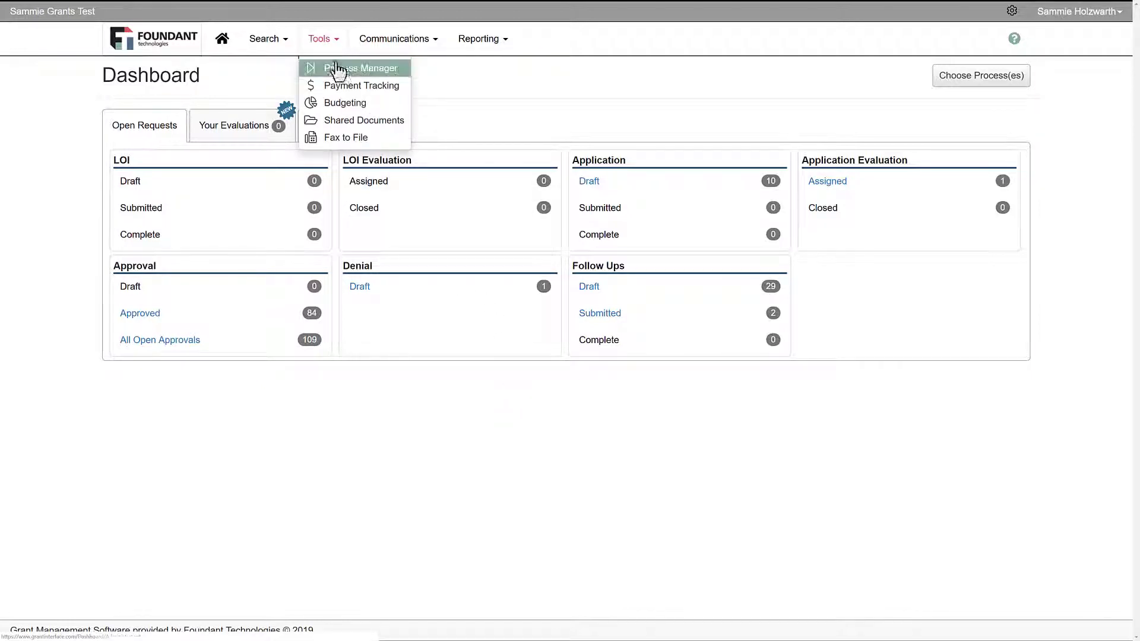
pyautogui.click(333, 68)
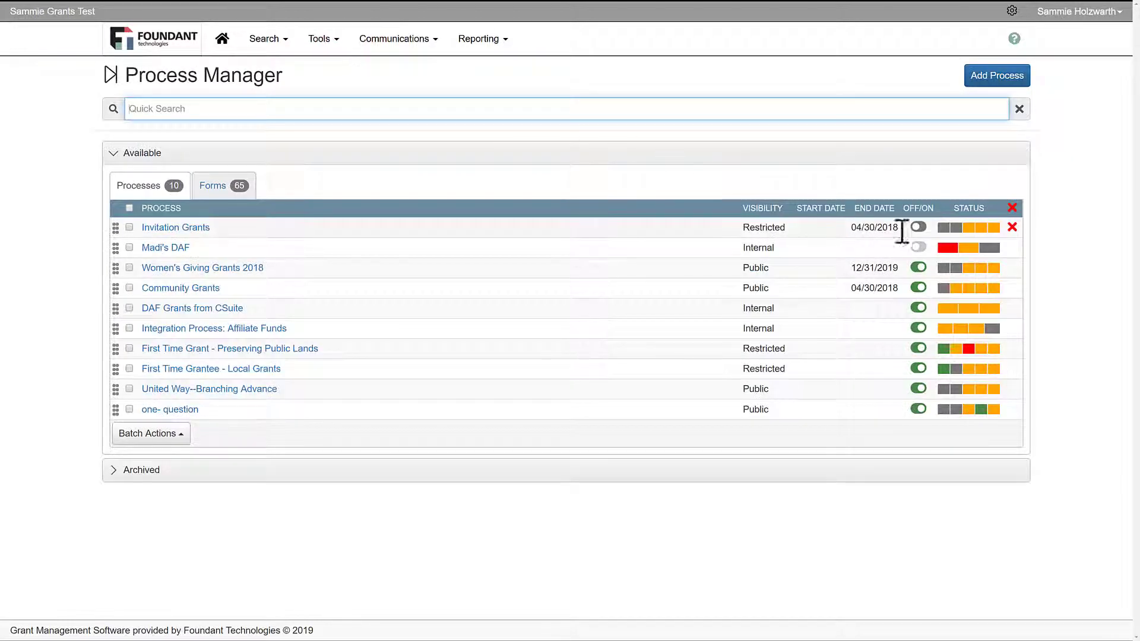
pyautogui.moveTo(964, 233)
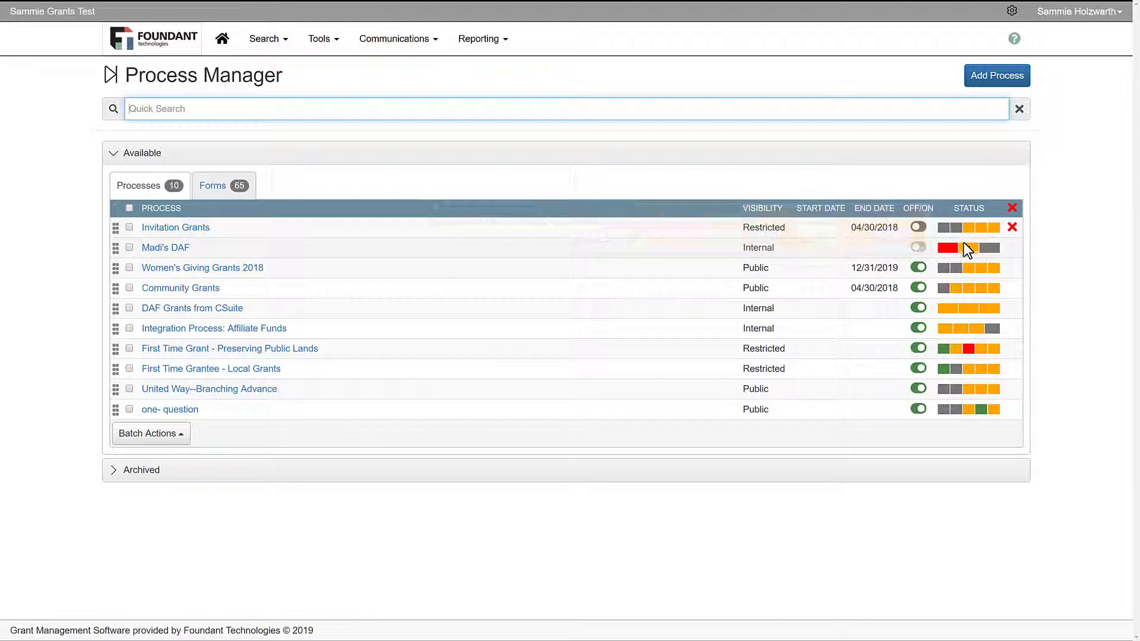
pyautogui.moveTo(954, 355)
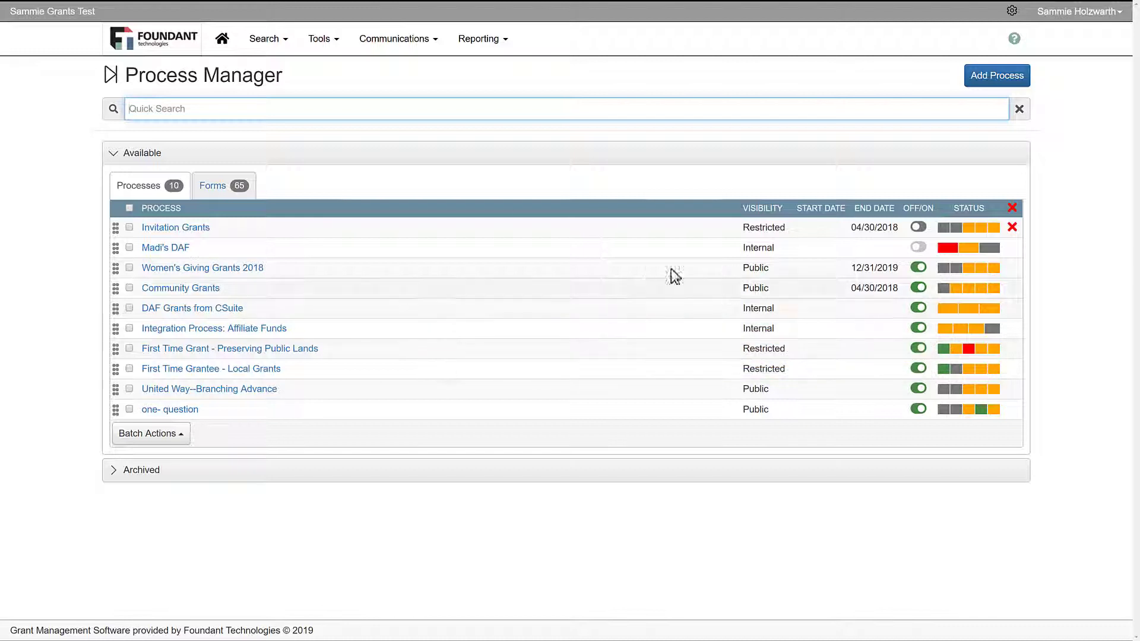
pyautogui.click(232, 40)
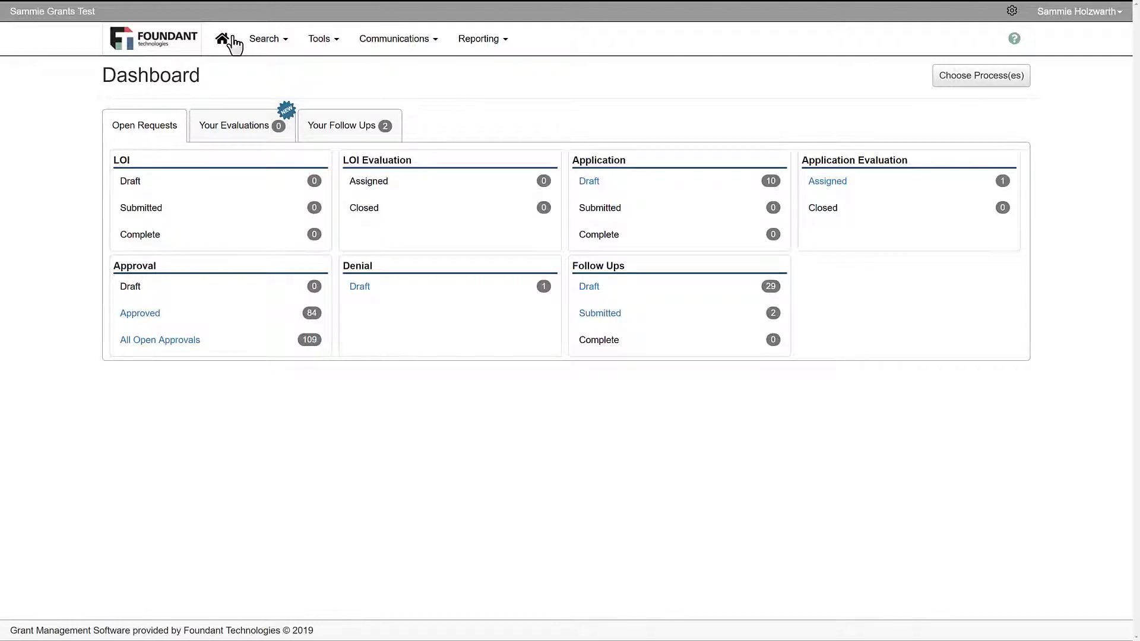
# Step: Approve the assigned Email Submission Test request, review its follow-ups and comments, and sync it to FCSuite
pyautogui.click(849, 188)
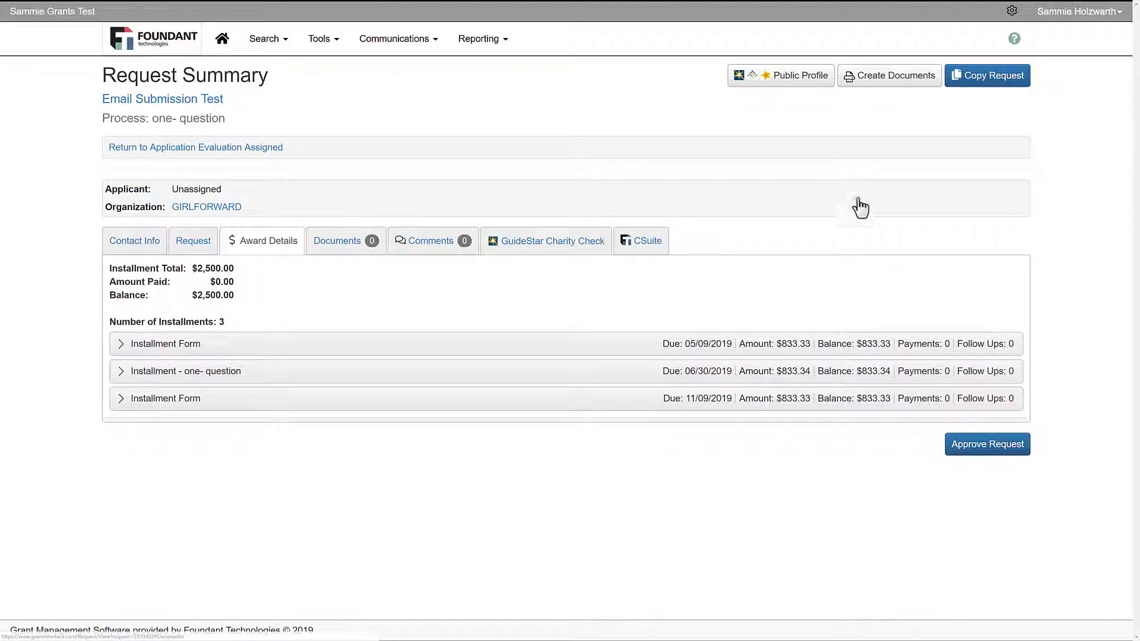
pyautogui.click(985, 450)
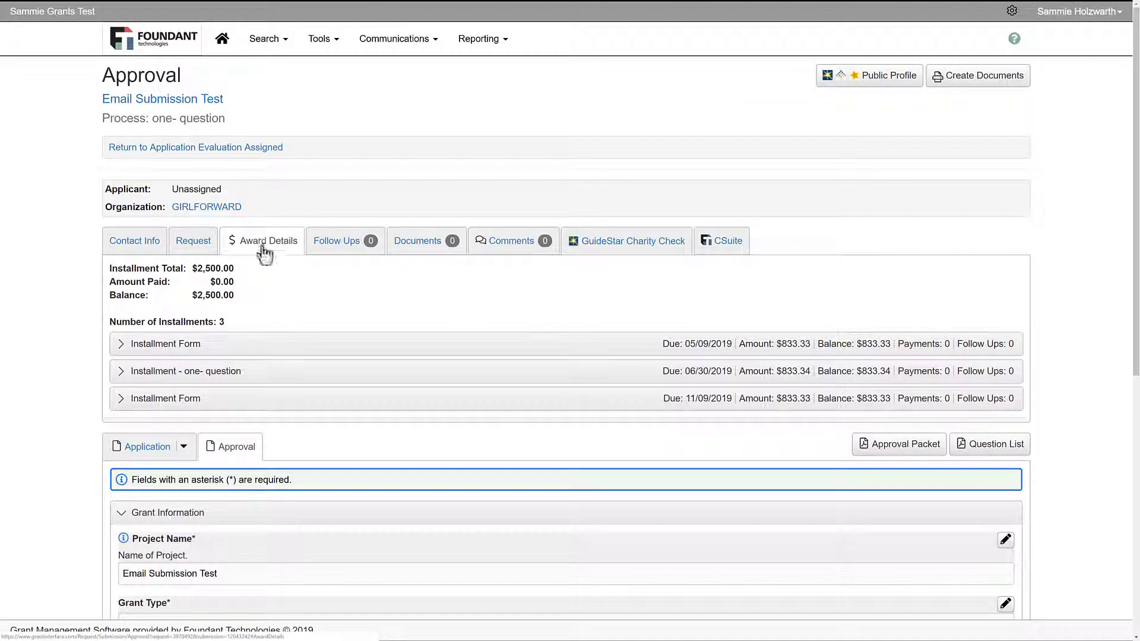
pyautogui.click(333, 243)
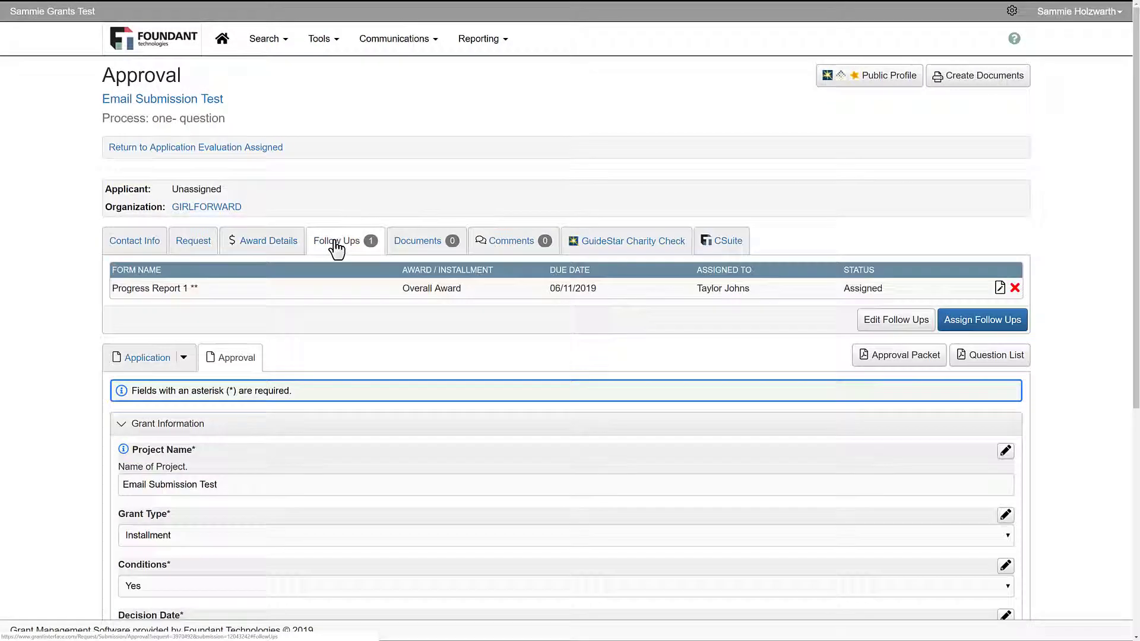
pyautogui.click(503, 245)
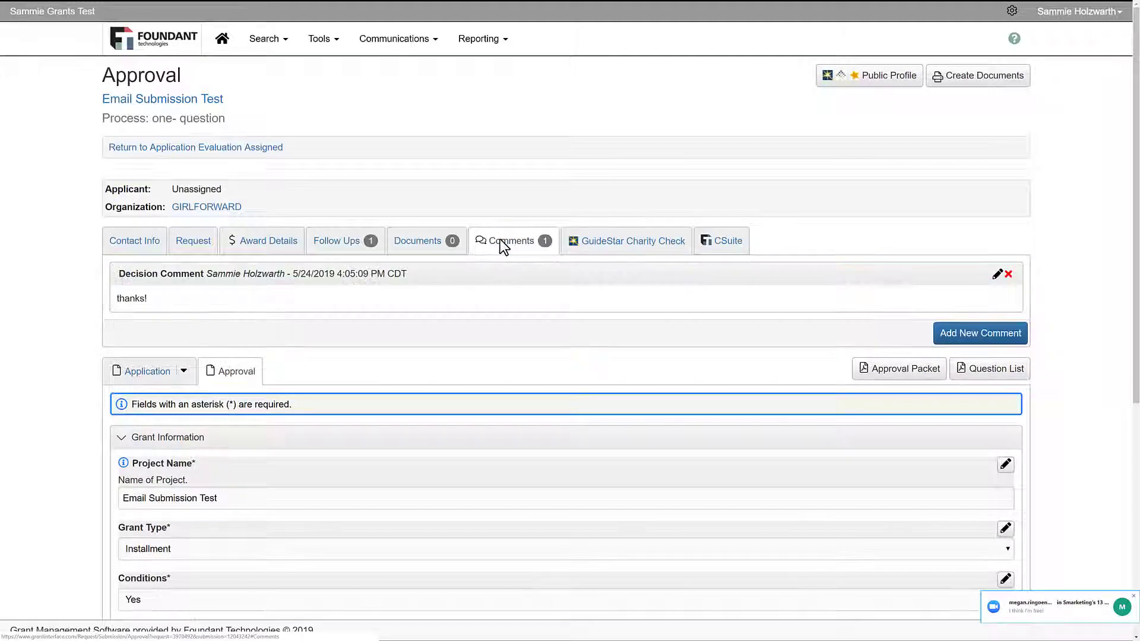
pyautogui.click(725, 245)
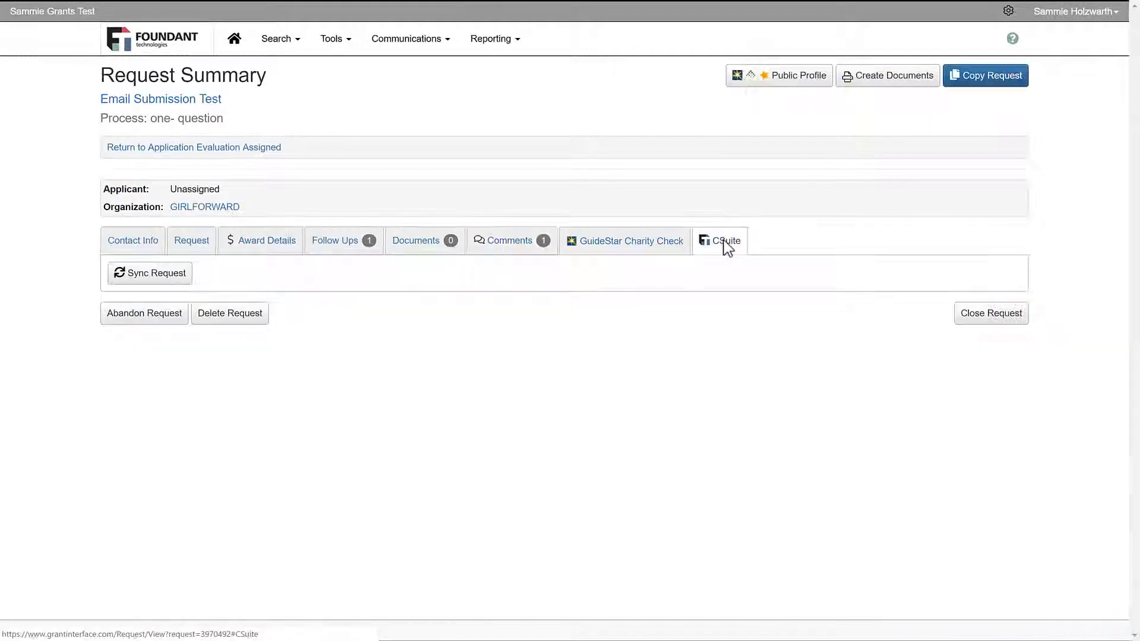
pyautogui.click(159, 275)
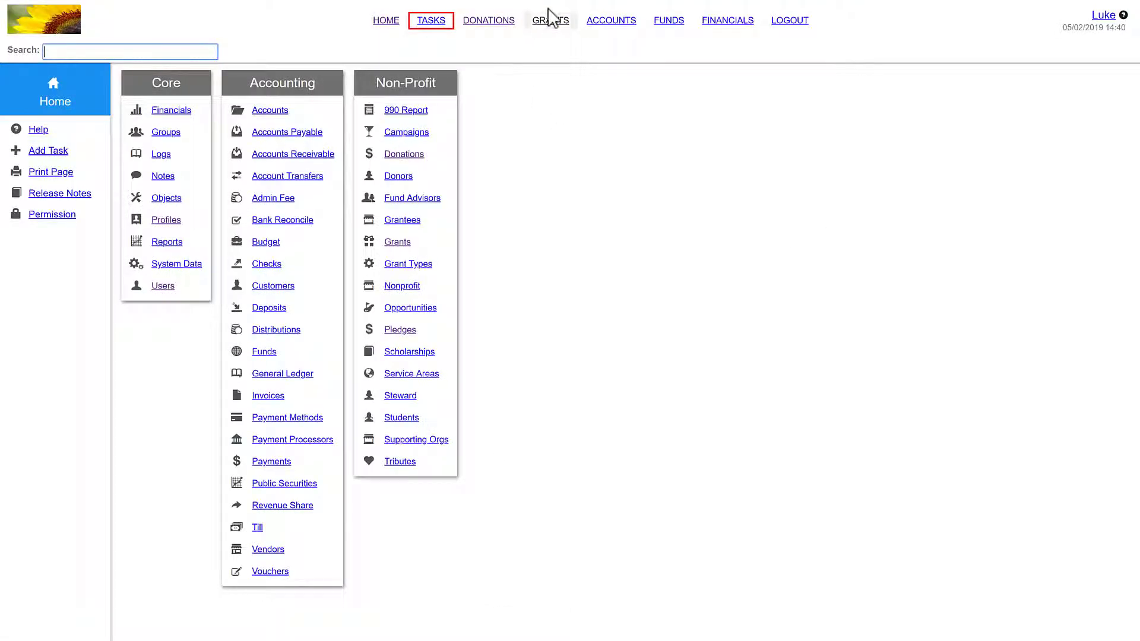
# Step: Open Glm grant request 1215, set GIRLFORWARD as its grantee, and start assigning its fund
pyautogui.click(550, 23)
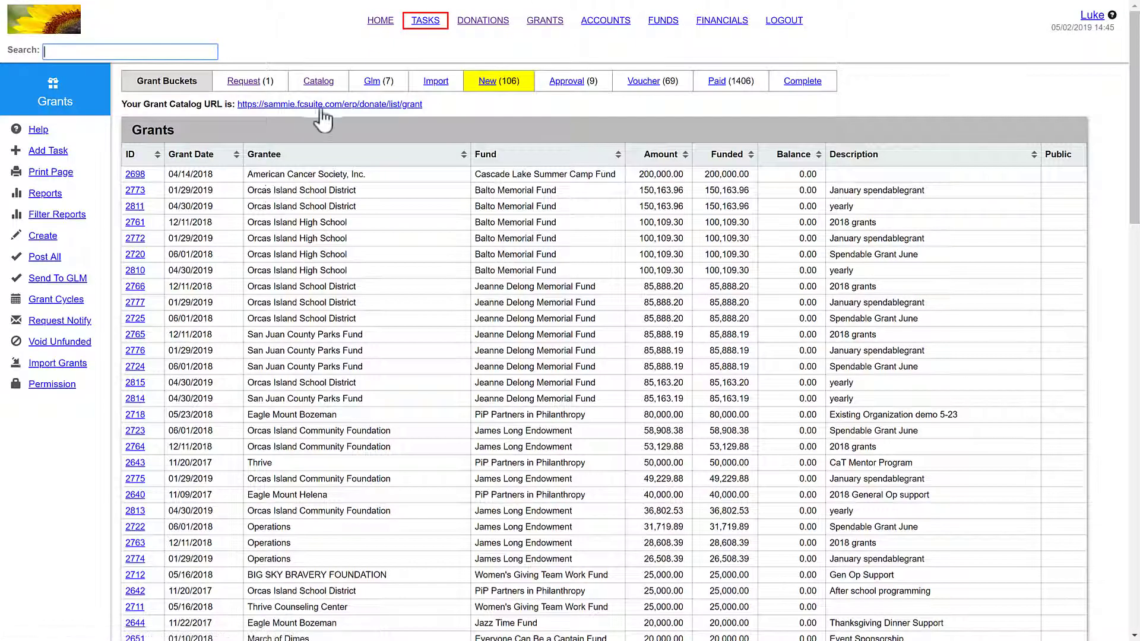
pyautogui.click(371, 83)
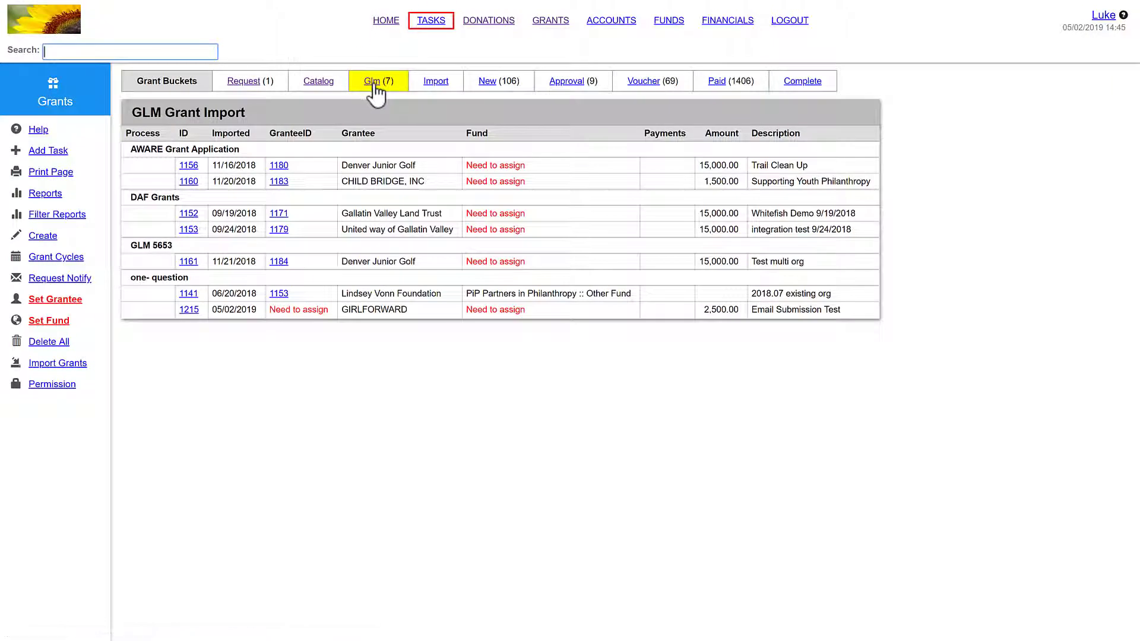
pyautogui.click(189, 310)
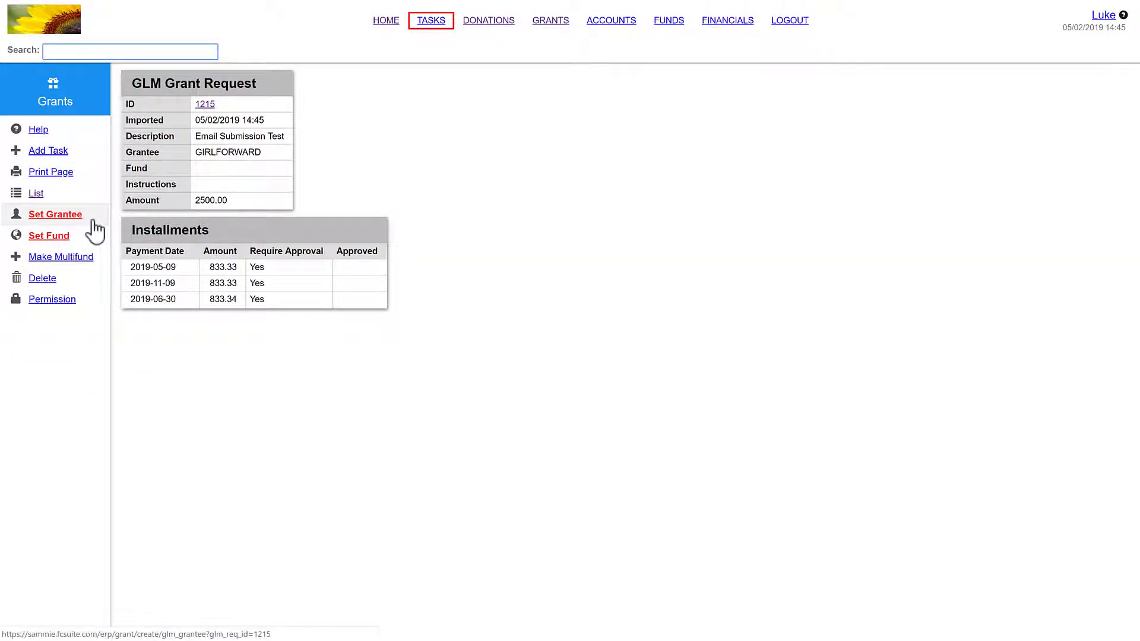
pyautogui.click(93, 220)
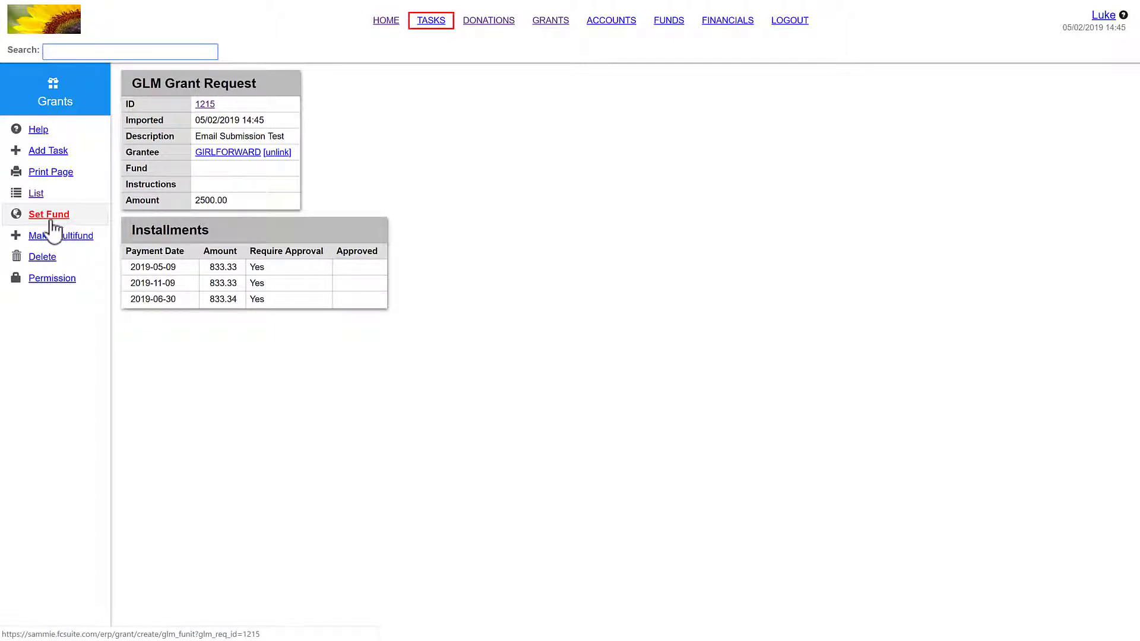
pyautogui.click(51, 218)
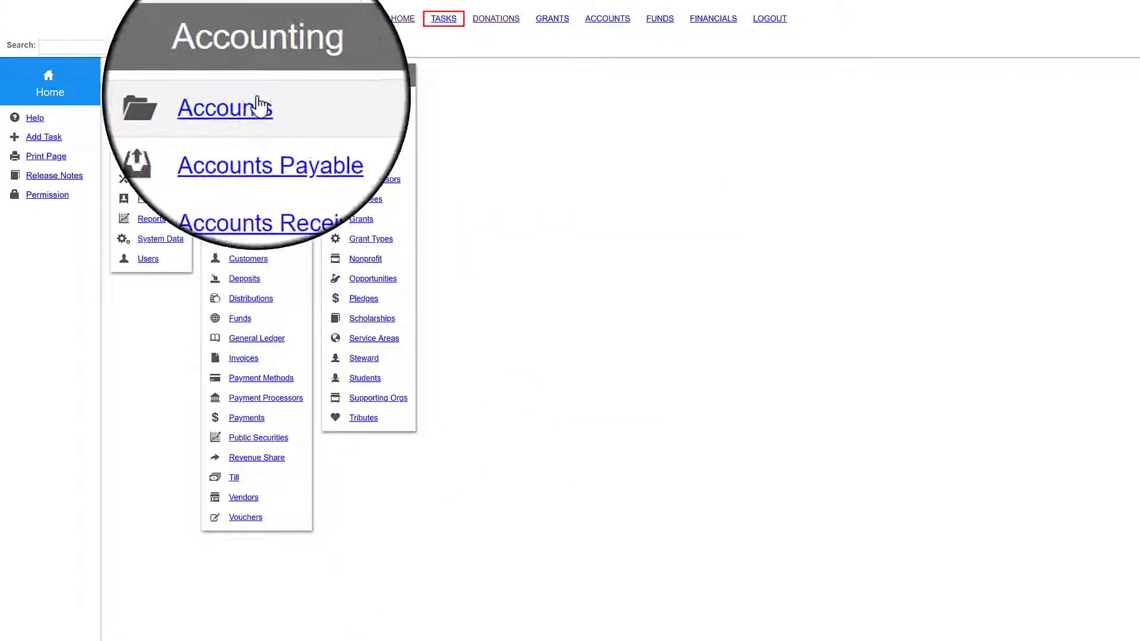
# Step: Browse the chart of accounts and the funds list
pyautogui.click(257, 106)
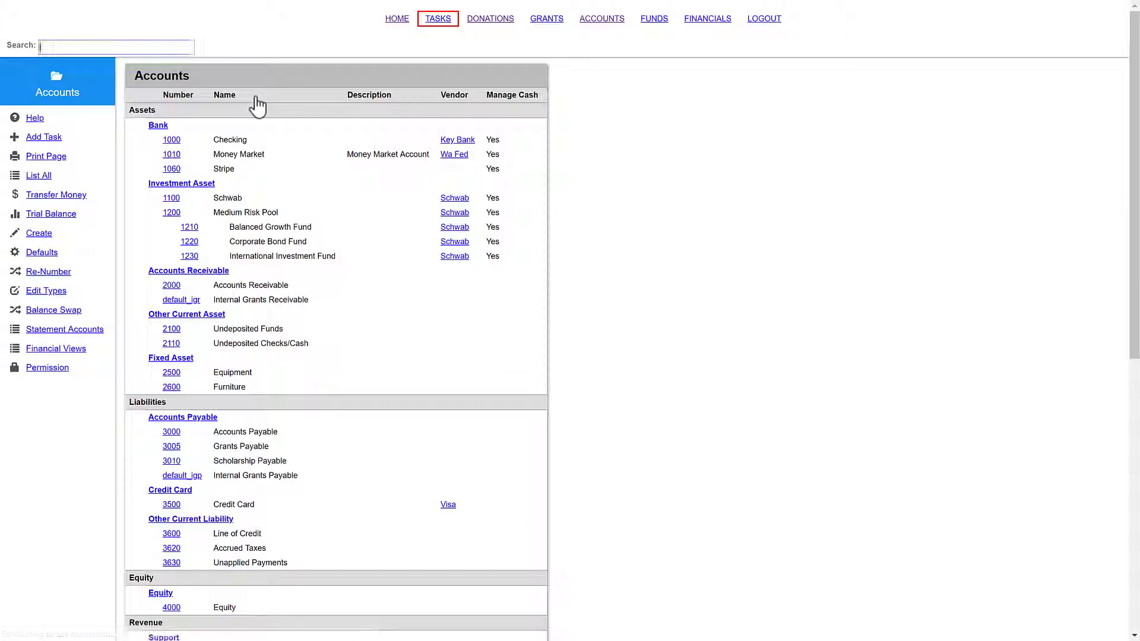
pyautogui.scroll(-2, 264, 110)
pyautogui.scroll(-6, 264, 111)
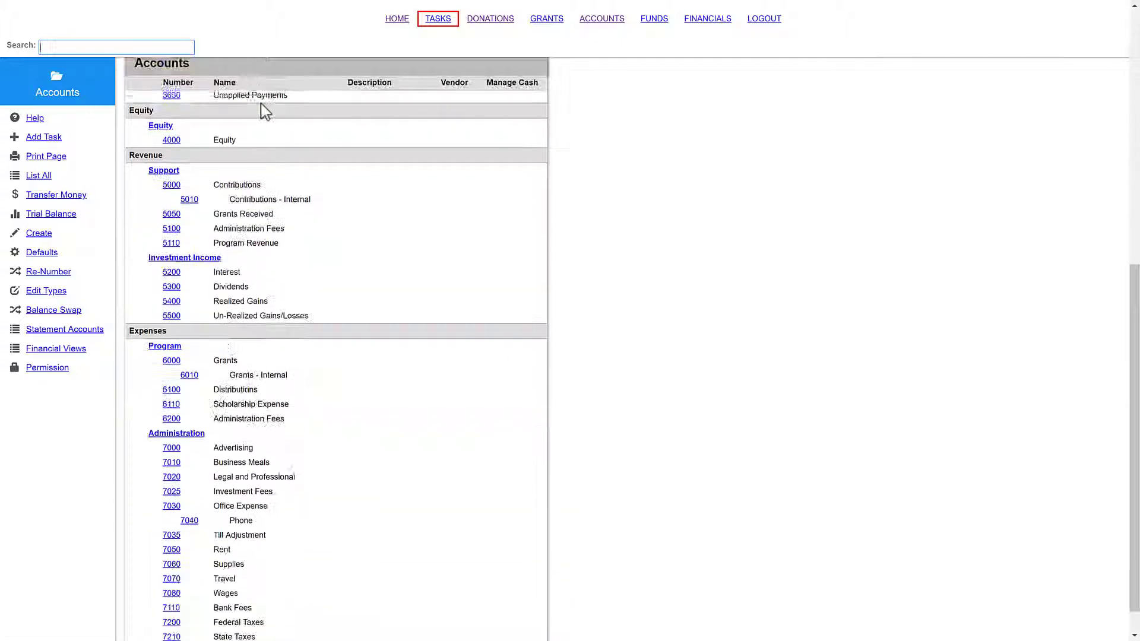
pyautogui.click(649, 29)
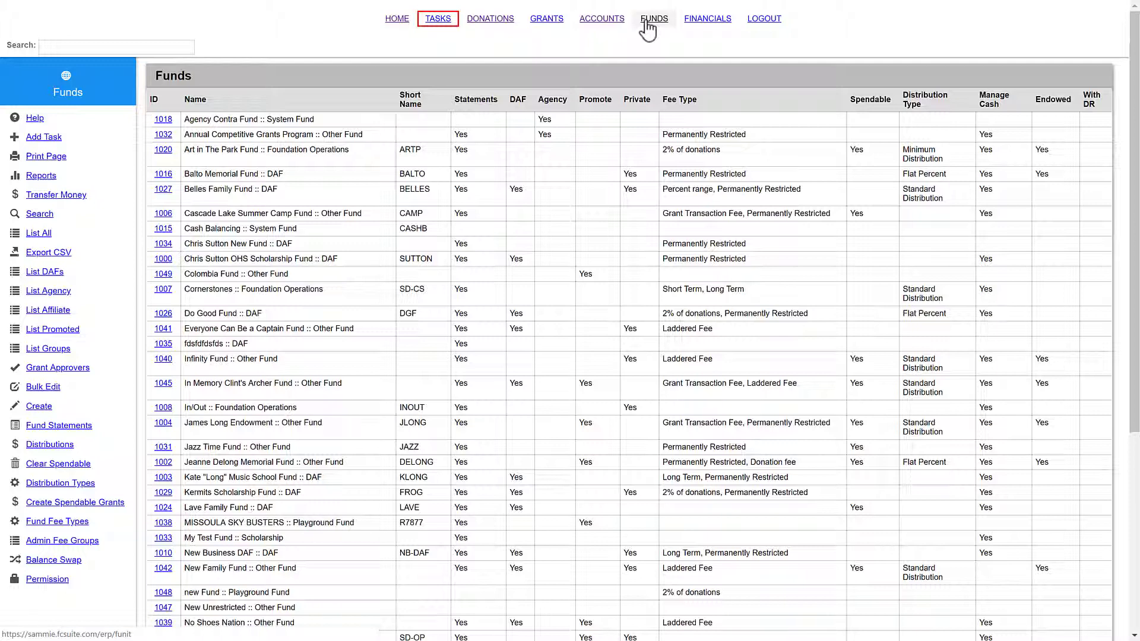
# Step: Run the Balance Sheet report under Financials as of 2019-04-30
pyautogui.click(708, 27)
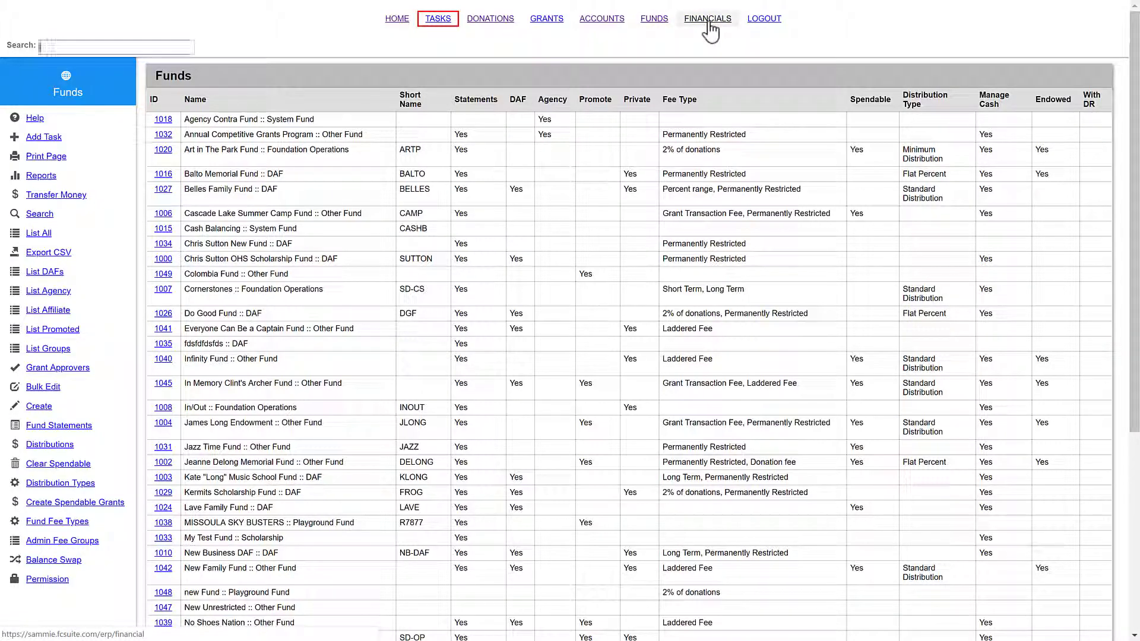
pyautogui.click(59, 176)
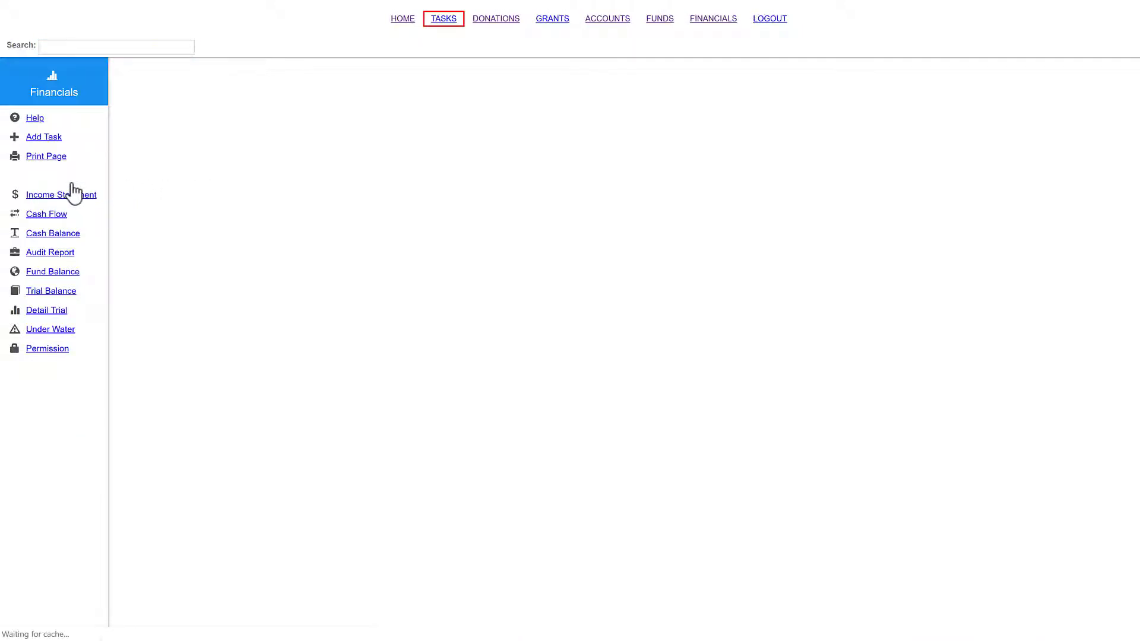
pyautogui.click(191, 147)
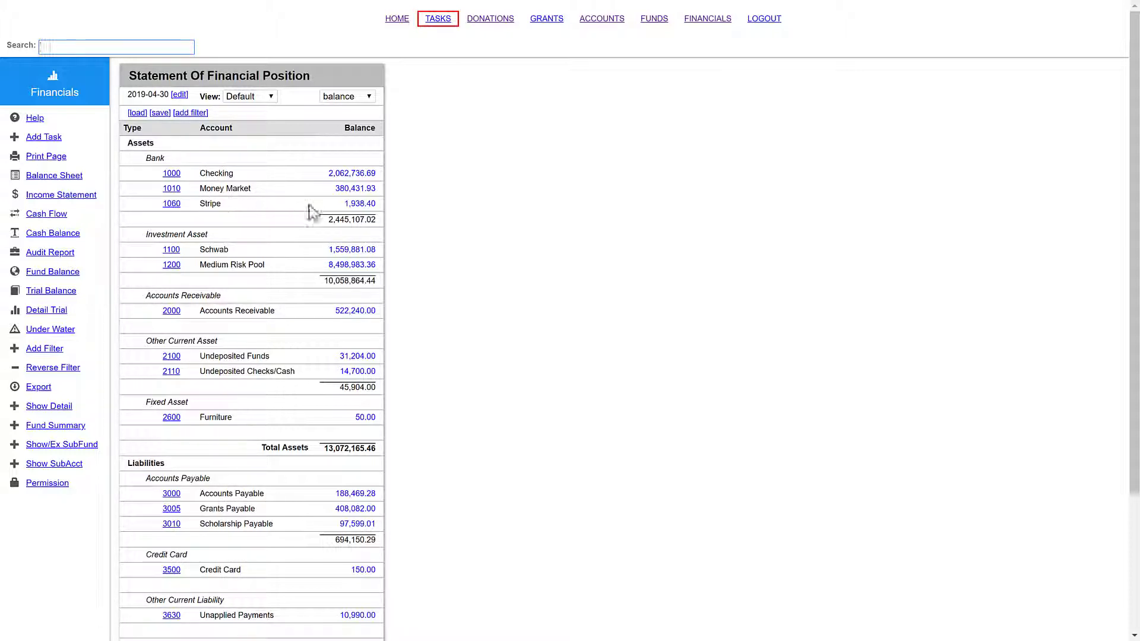
# Step: View the GL transactions behind the 1060 Stripe account's 1,938.40 balance, then go back Home
pyautogui.click(352, 204)
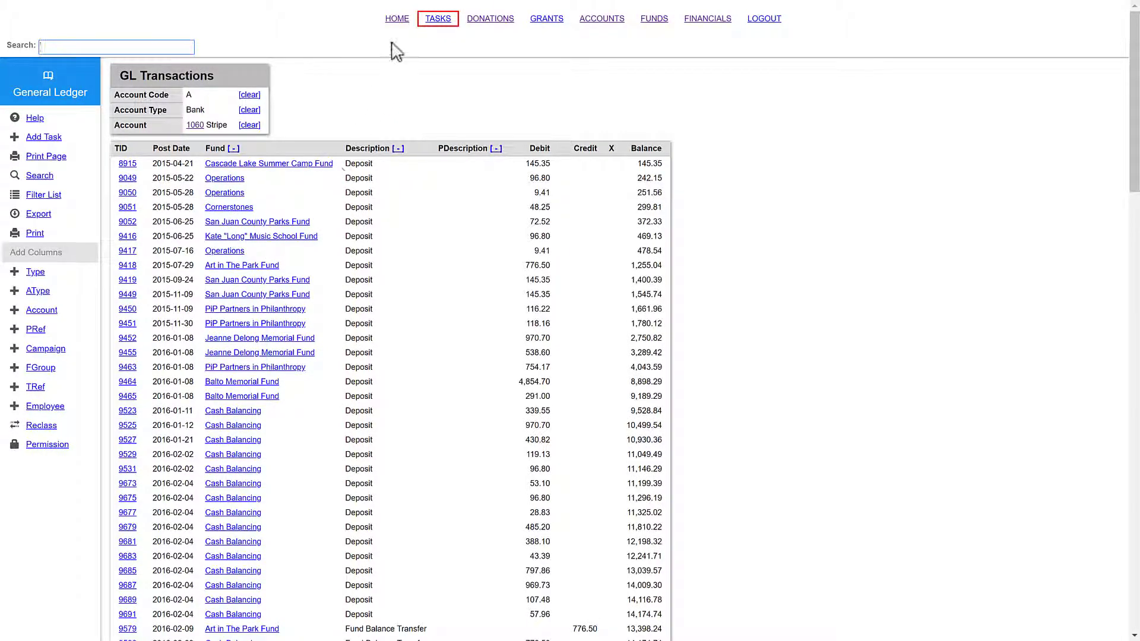
pyautogui.click(400, 22)
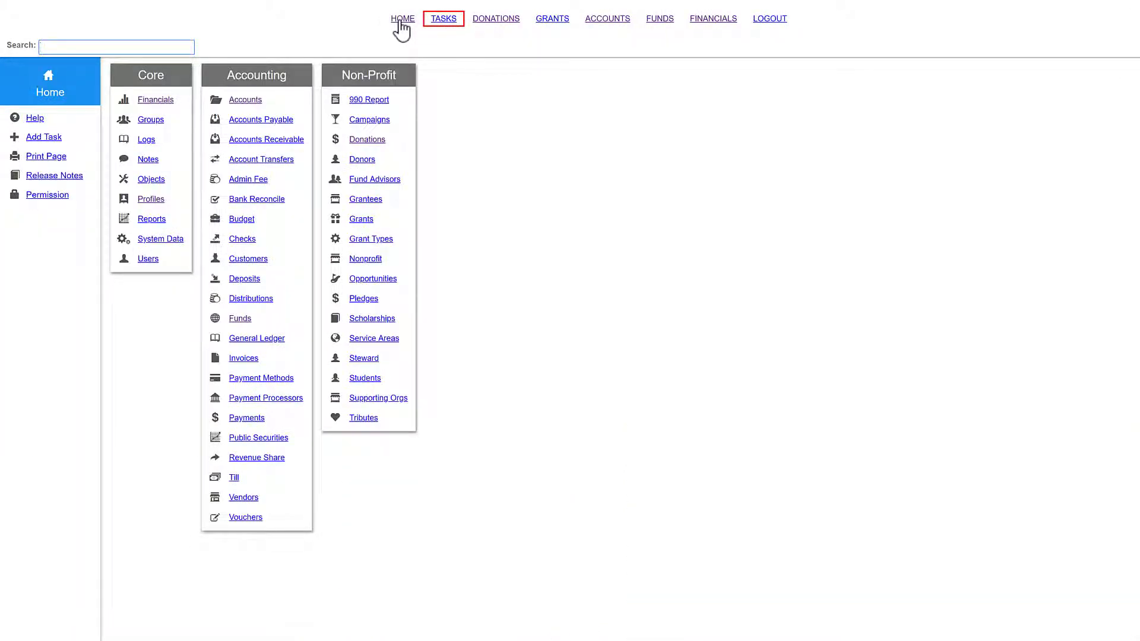
pyautogui.click(245, 183)
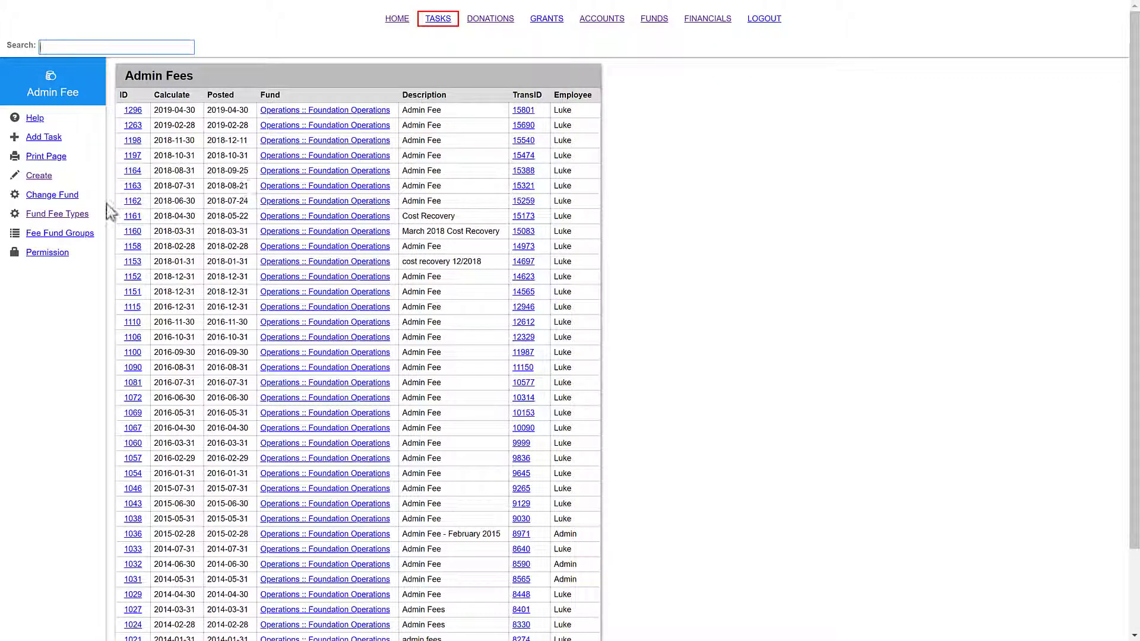
pyautogui.click(70, 216)
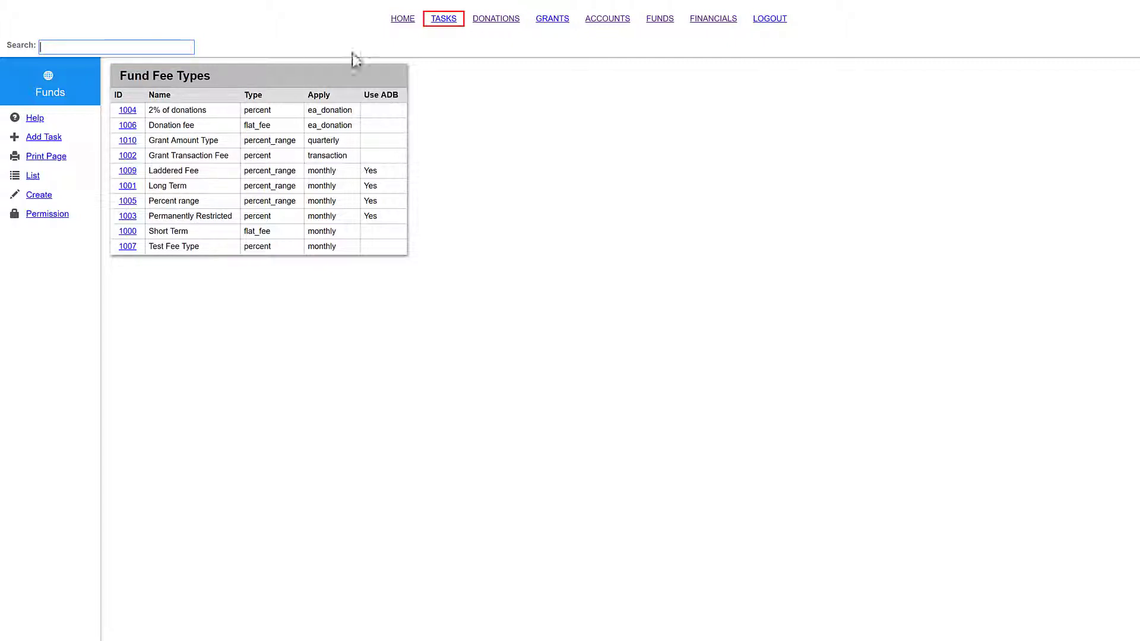
pyautogui.click(395, 23)
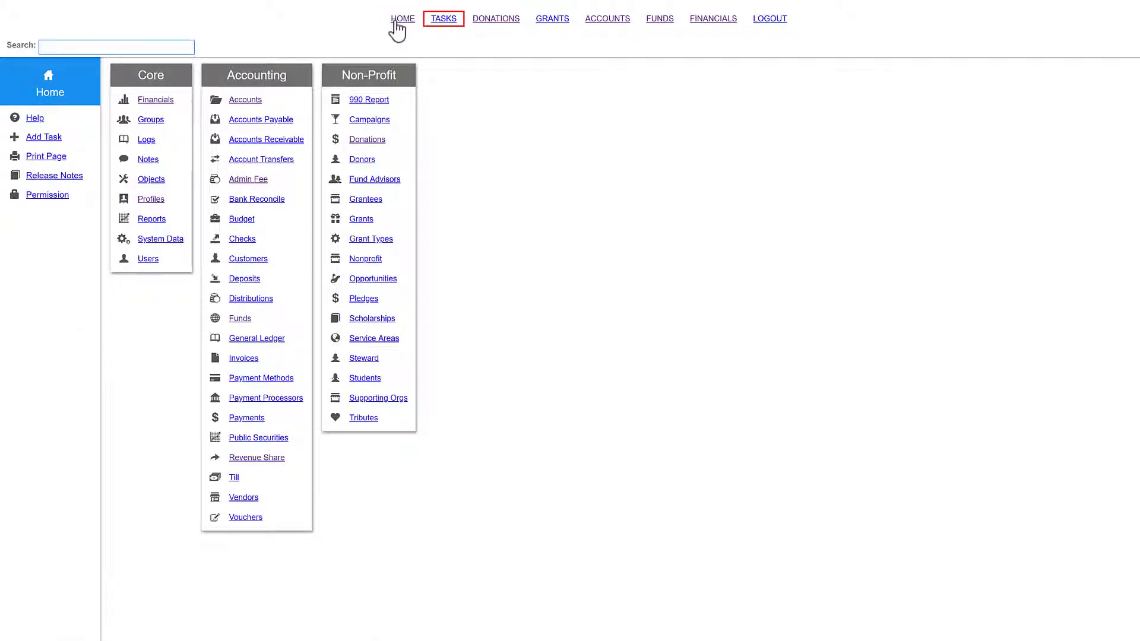
pyautogui.click(259, 462)
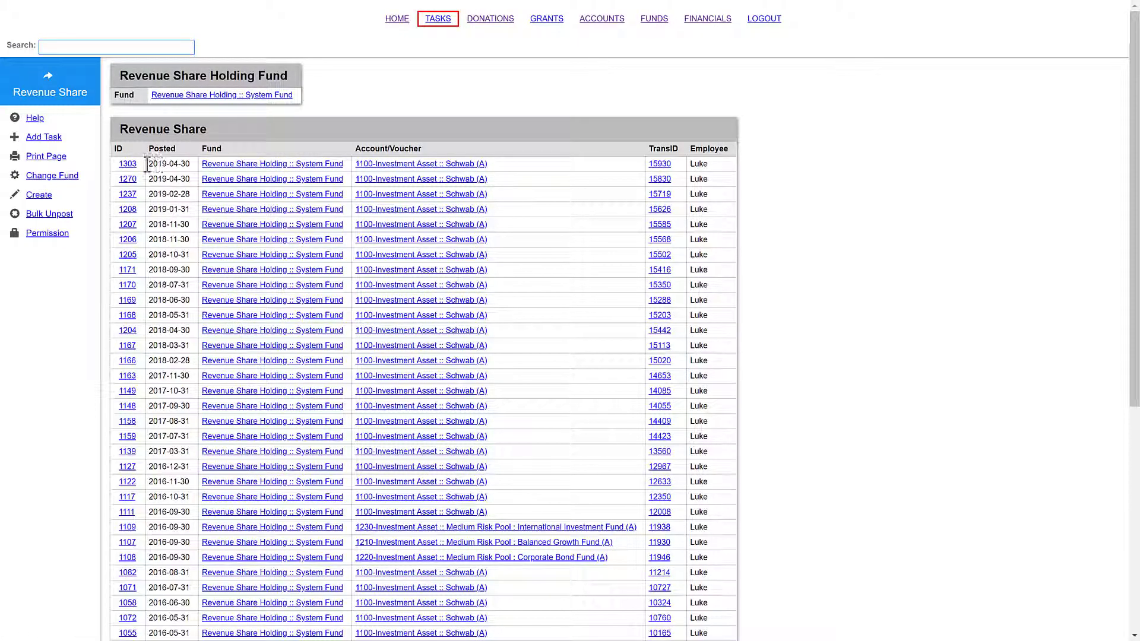
pyautogui.click(127, 165)
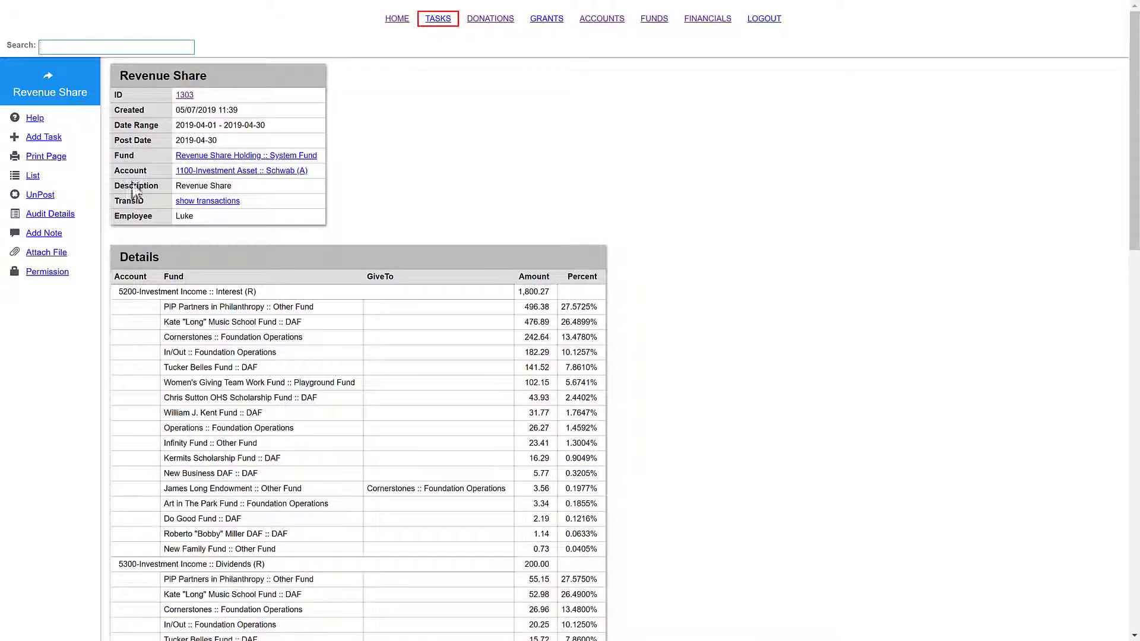
pyautogui.scroll(-5, 138, 240)
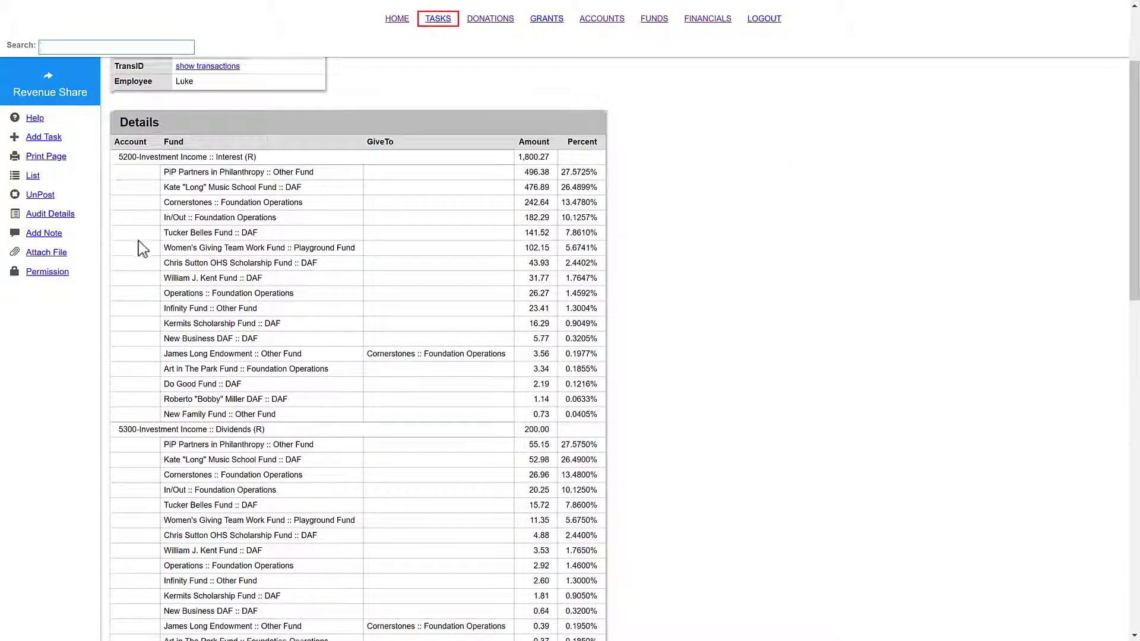
pyautogui.scroll(-7, 138, 241)
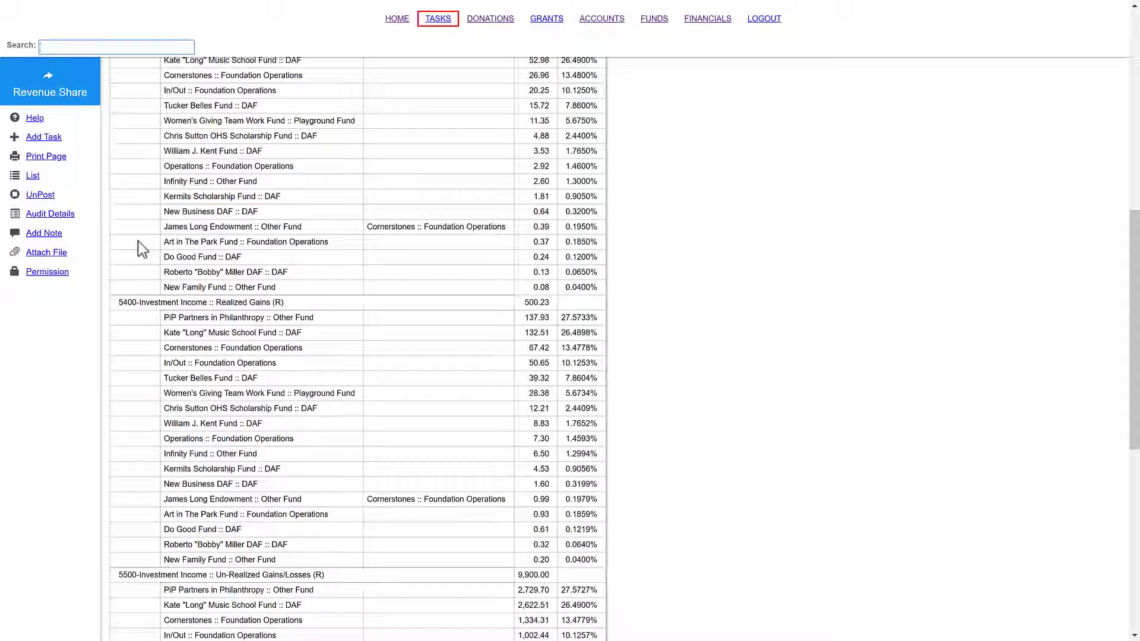
pyautogui.scroll(-6, 137, 241)
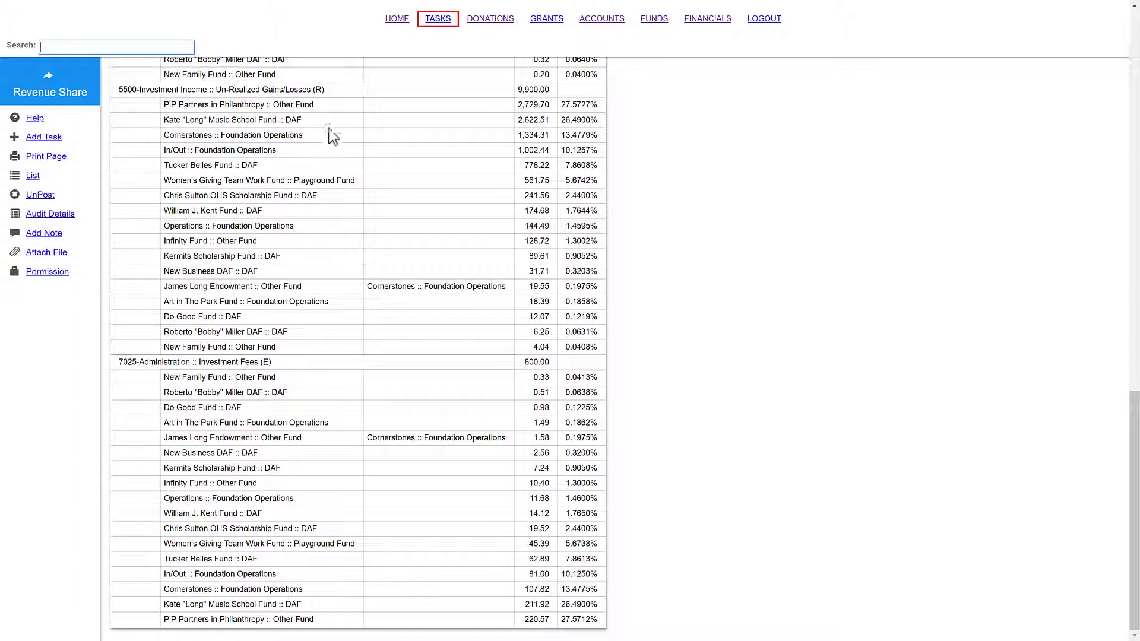
pyautogui.click(400, 23)
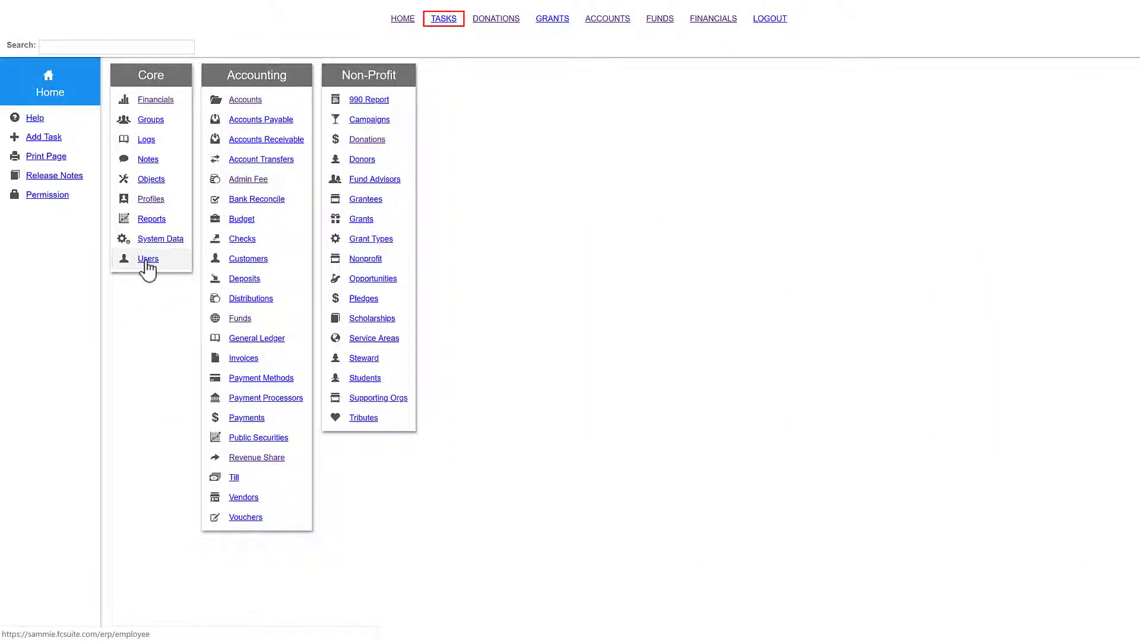
# Step: Look through the Users Create and Permission pages, then open Logs from the Home Core menu
pyautogui.click(145, 260)
pyautogui.click(38, 179)
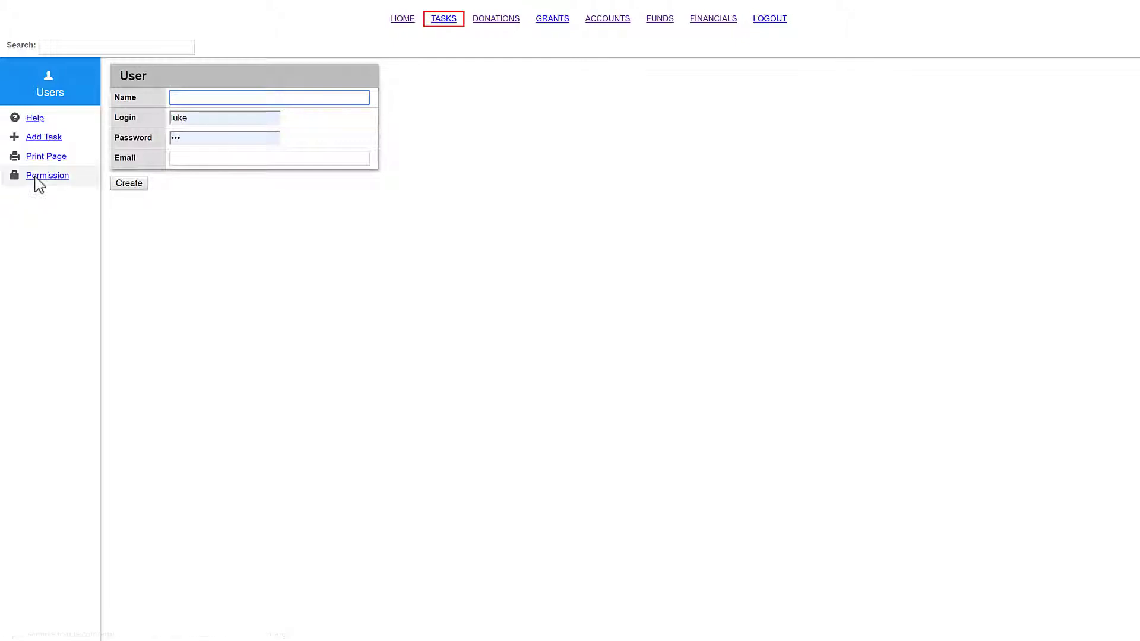
pyautogui.click(36, 178)
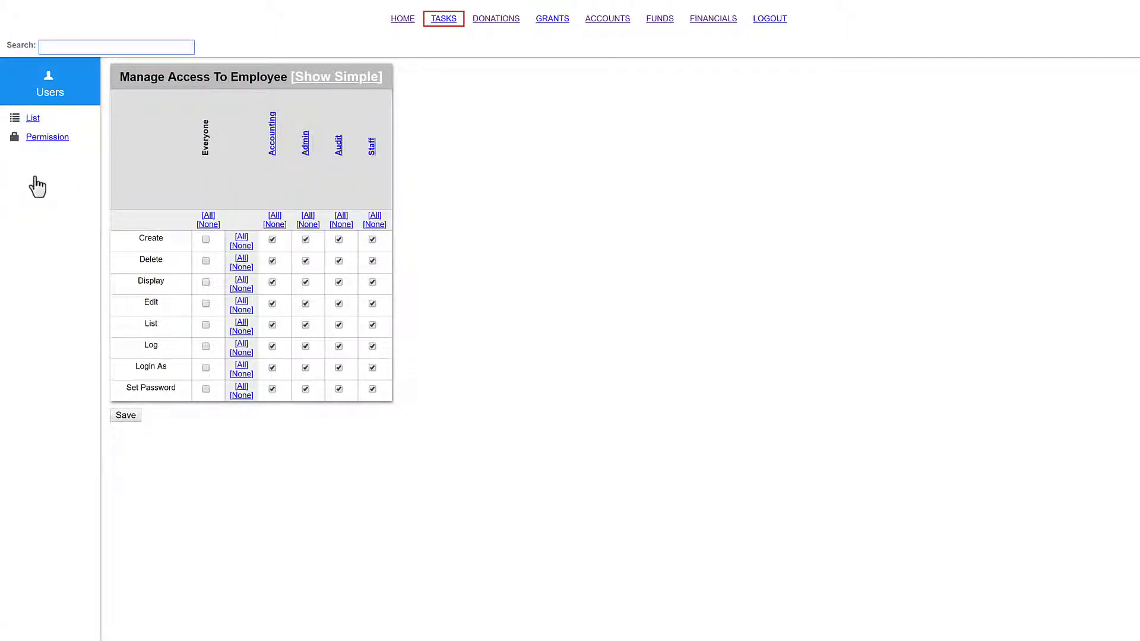
pyautogui.click(404, 22)
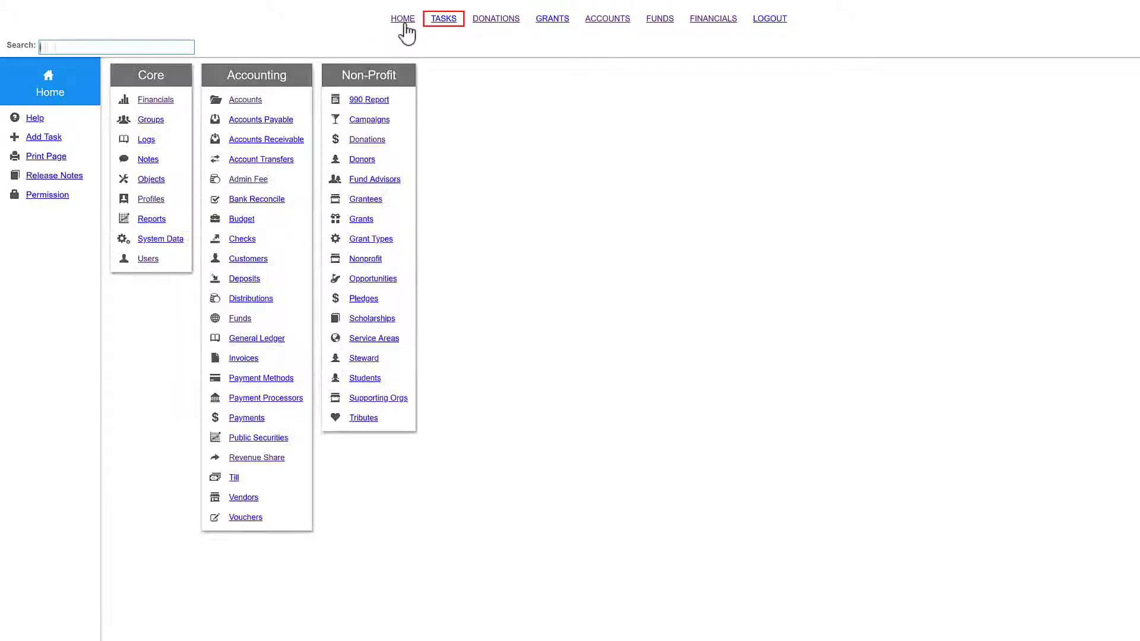
pyautogui.click(161, 144)
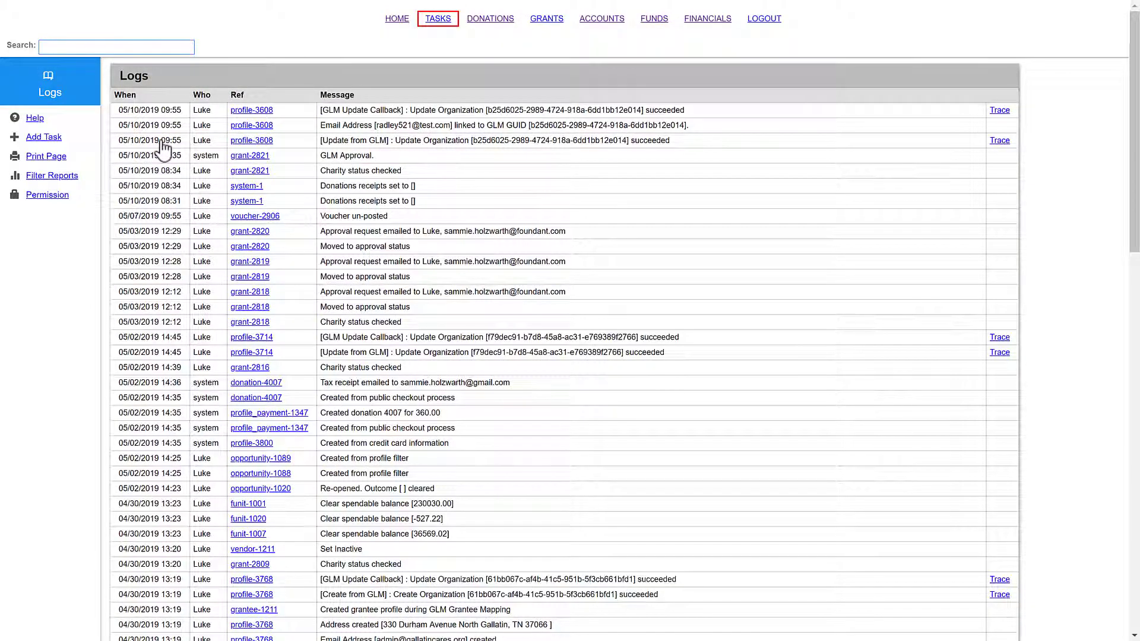
# Step: Scroll through the logs, then open the Women's Giving Team Work Fund history from Home
pyautogui.scroll(-9, 163, 149)
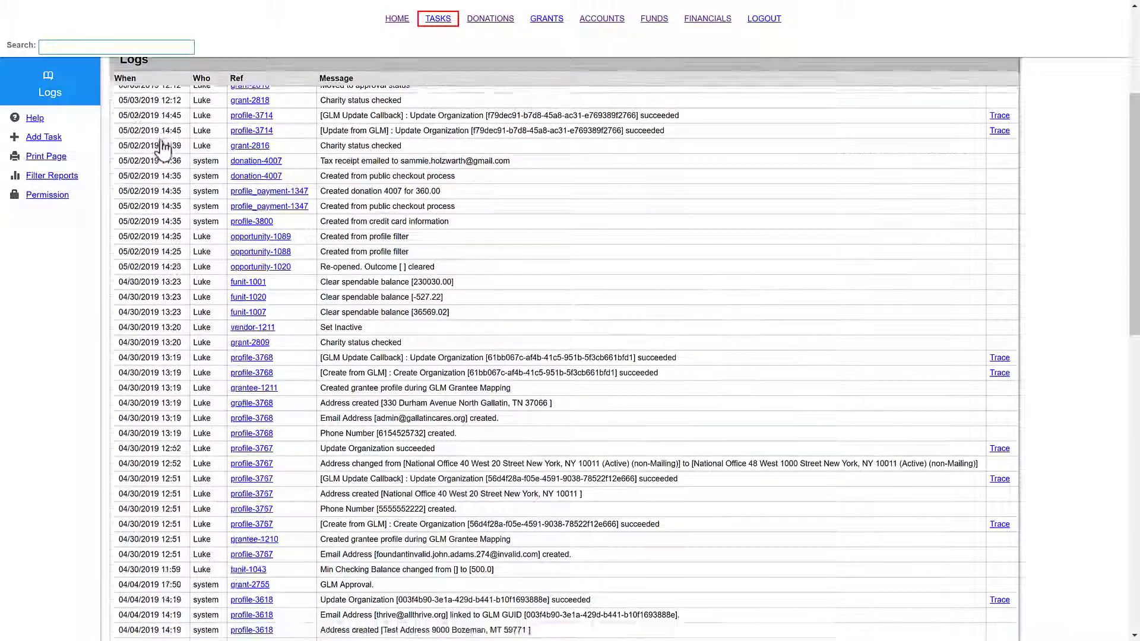
pyautogui.scroll(-8, 163, 149)
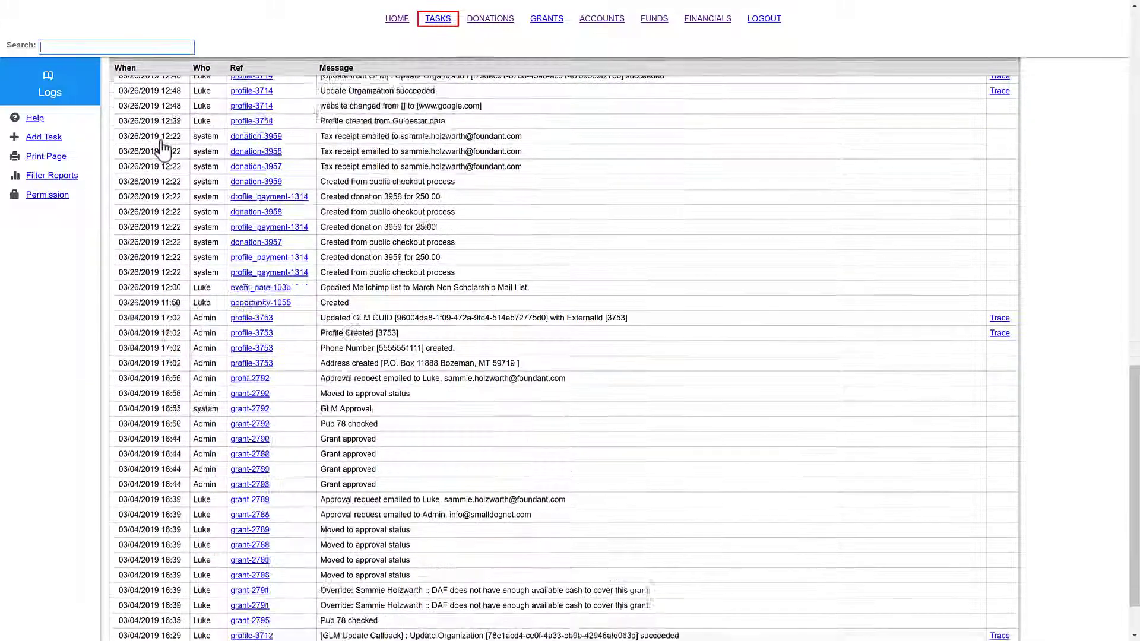
pyautogui.click(396, 20)
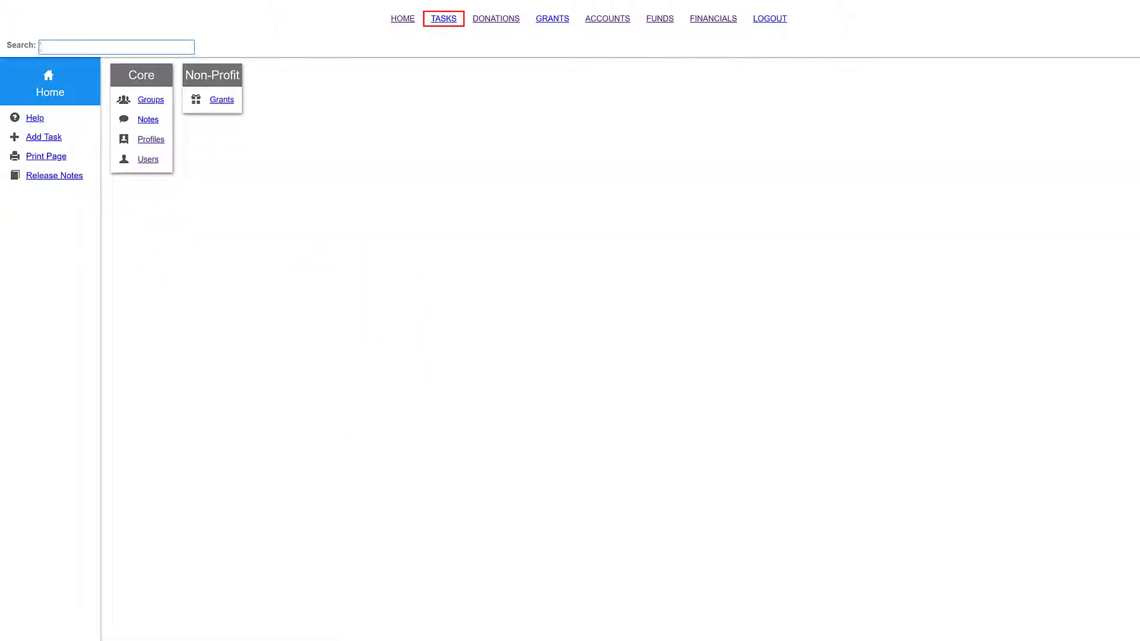
pyautogui.click(189, 147)
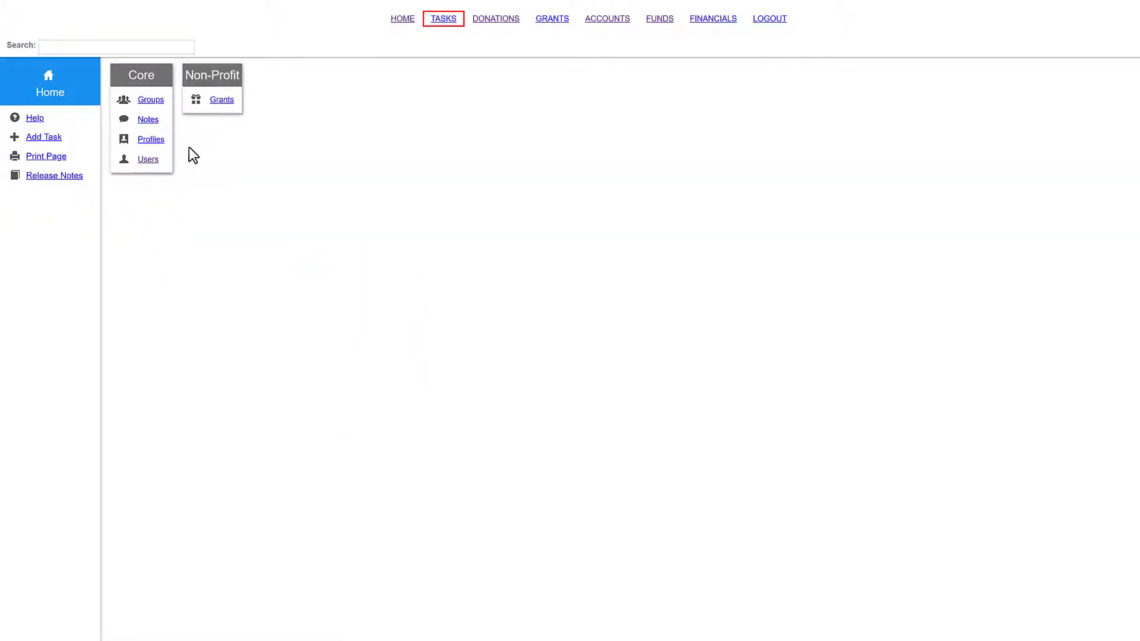
pyautogui.click(656, 22)
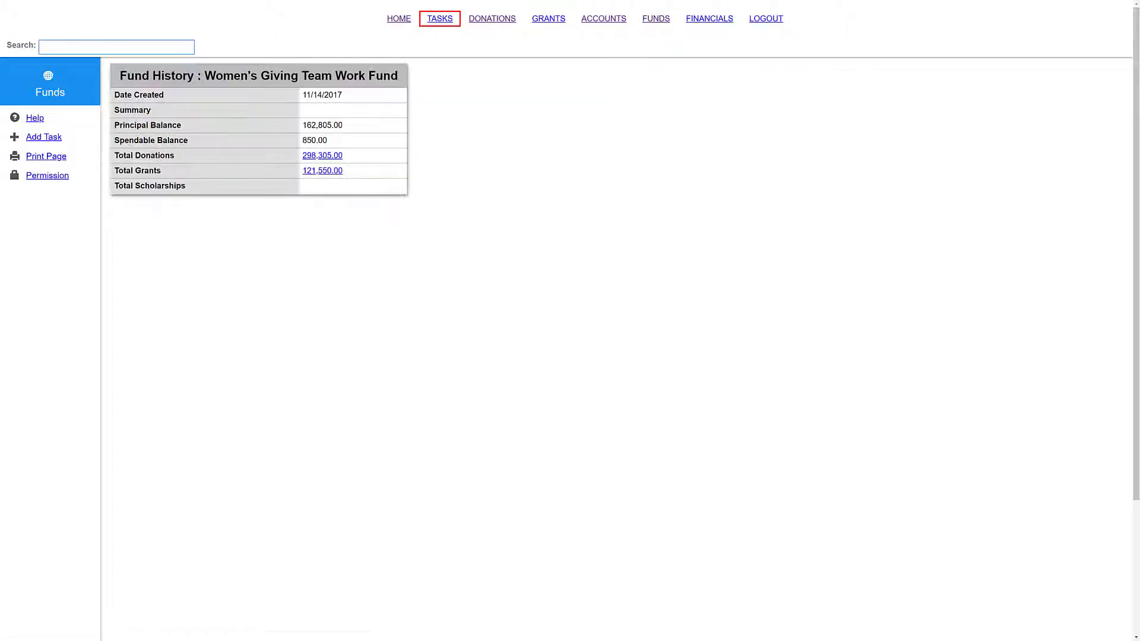